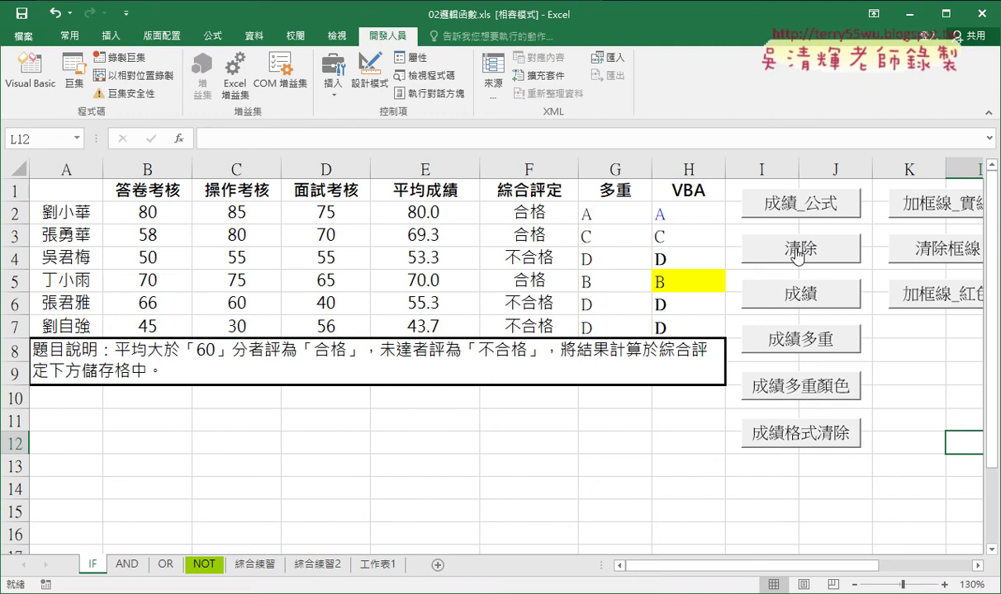
# - Run the 成績多重顏色 macro from the sheet button so cell H3 gains a red border
pyautogui.click(772, 385)
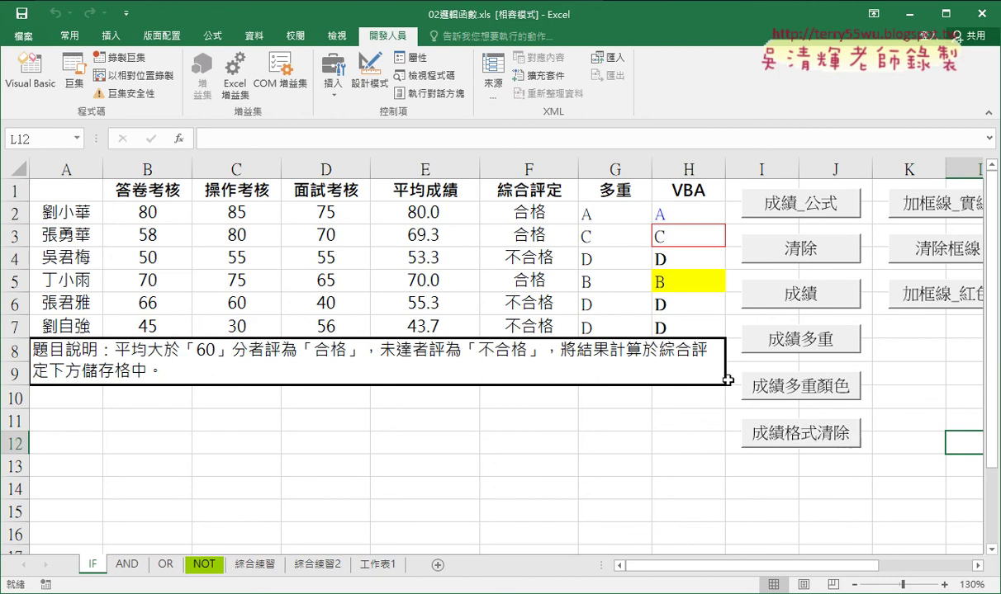
# - In the Visual Basic editor, delete the old 成績格式清除 procedure
pyautogui.click(22, 93)
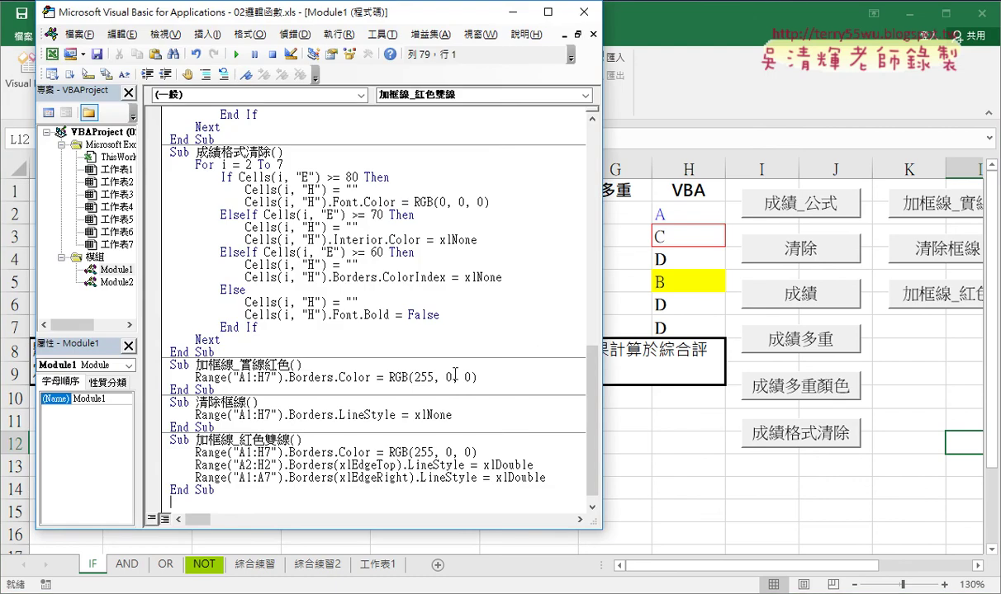
pyautogui.moveTo(216, 353); pyautogui.dragTo(148, 151)
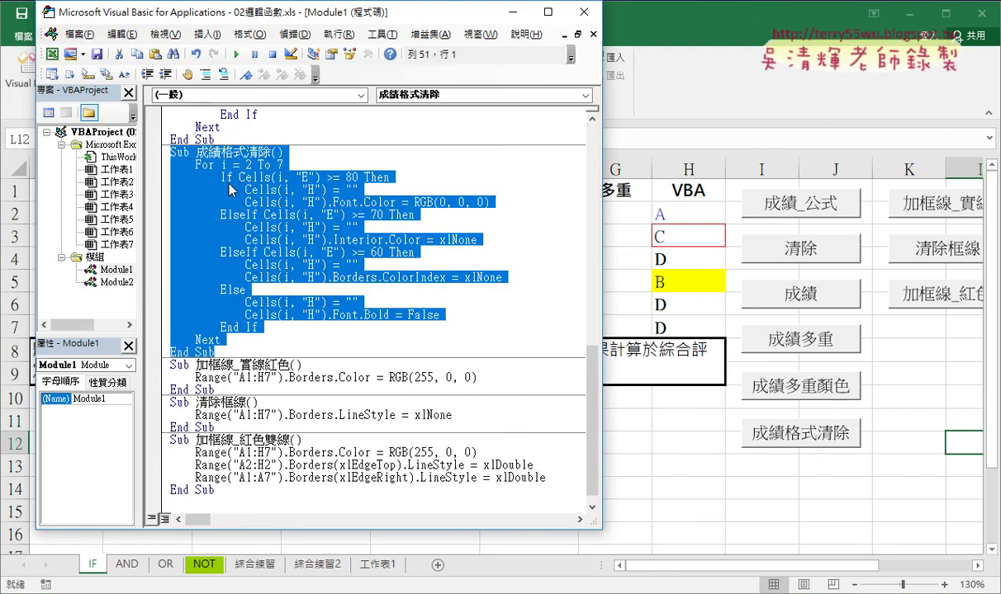
pyautogui.scroll(1, 231, 190)
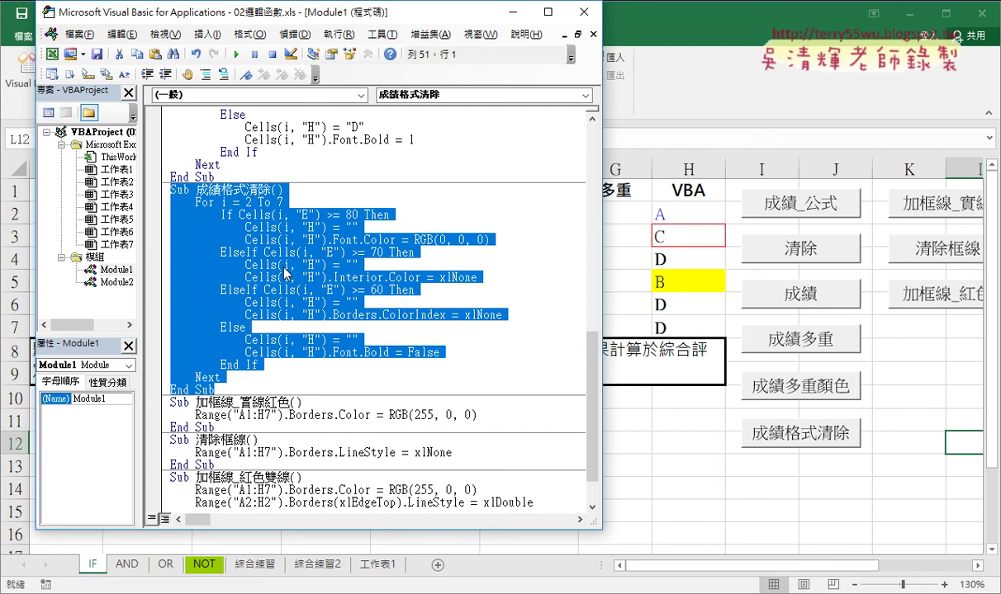
pyautogui.press('Delete')
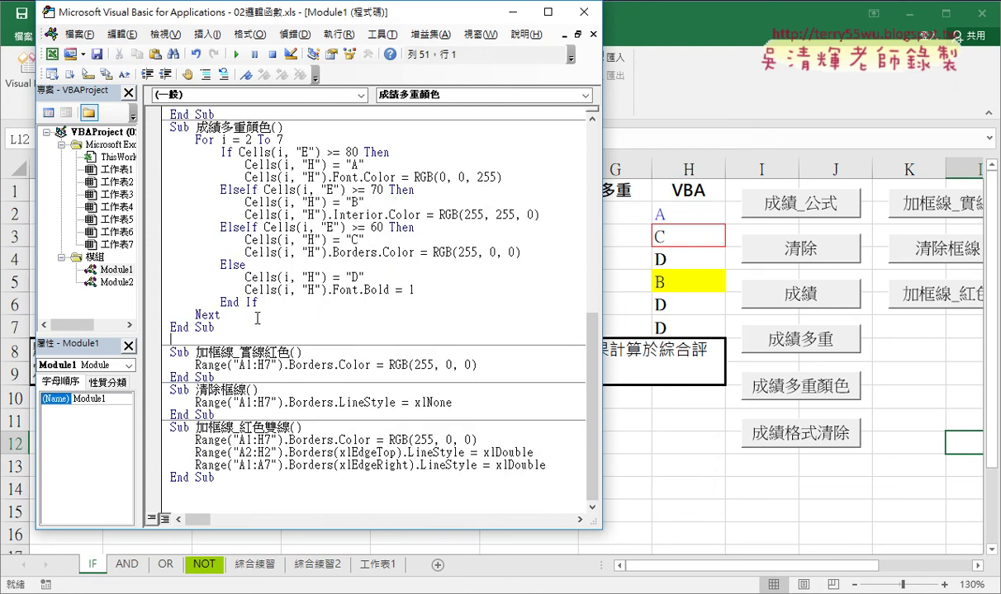
# - Copy the 成績多重顏色 procedure and paste a duplicate on the empty line below it
pyautogui.moveTo(216, 328); pyautogui.dragTo(157, 128)
pyautogui.rightClick(229, 173)
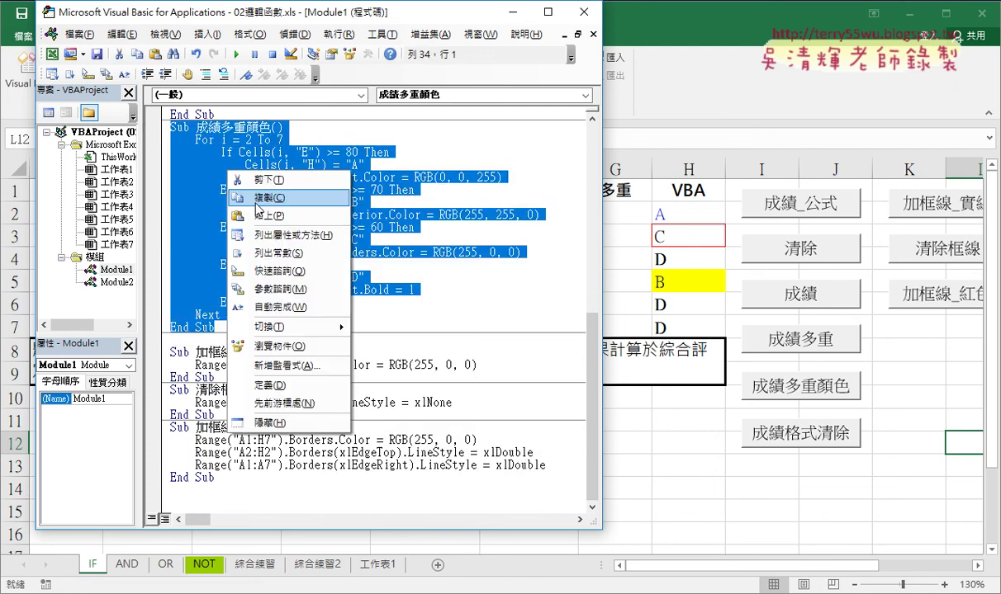
pyautogui.click(248, 198)
pyautogui.click(193, 339)
pyautogui.rightClick(192, 339)
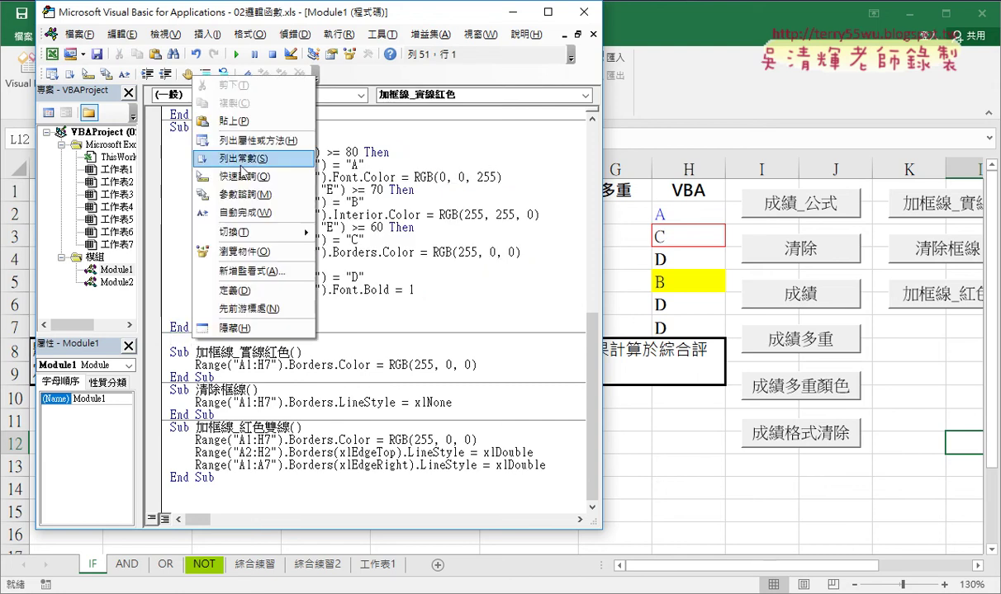
pyautogui.click(236, 120)
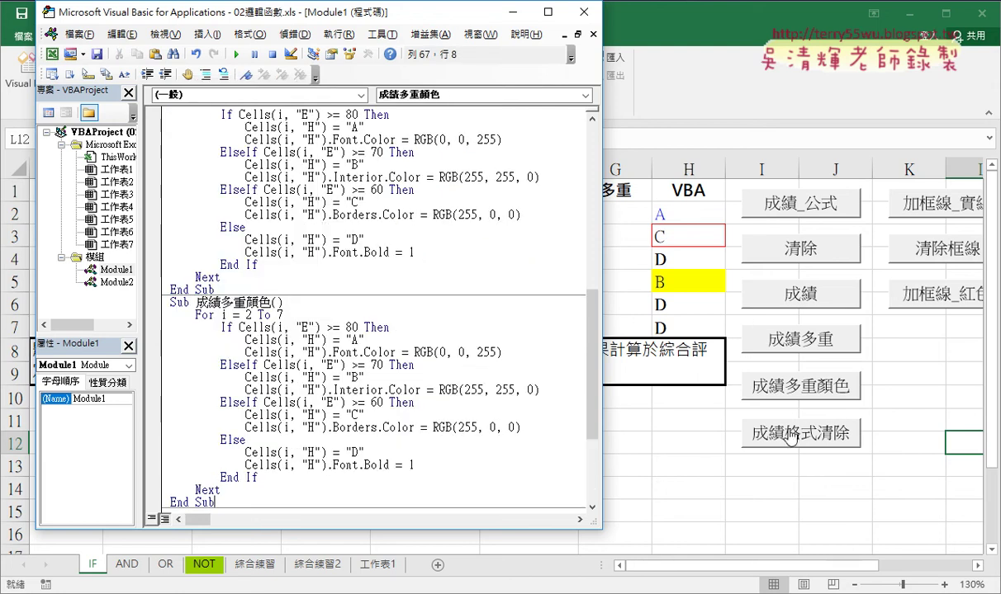
pyautogui.moveTo(221, 303); pyautogui.dragTo(271, 304)
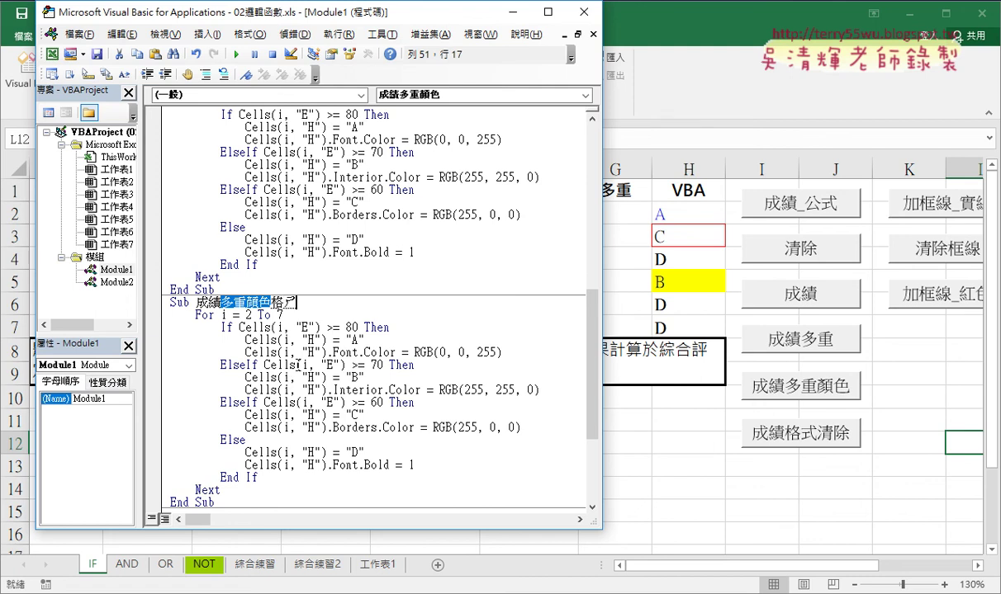
# - Rename the copy to 成績格式清除 and delete the grade letters A, B and D
pyautogui.write('格式ㄑㄧㄔㄨˊ')
pyautogui.press('Return')
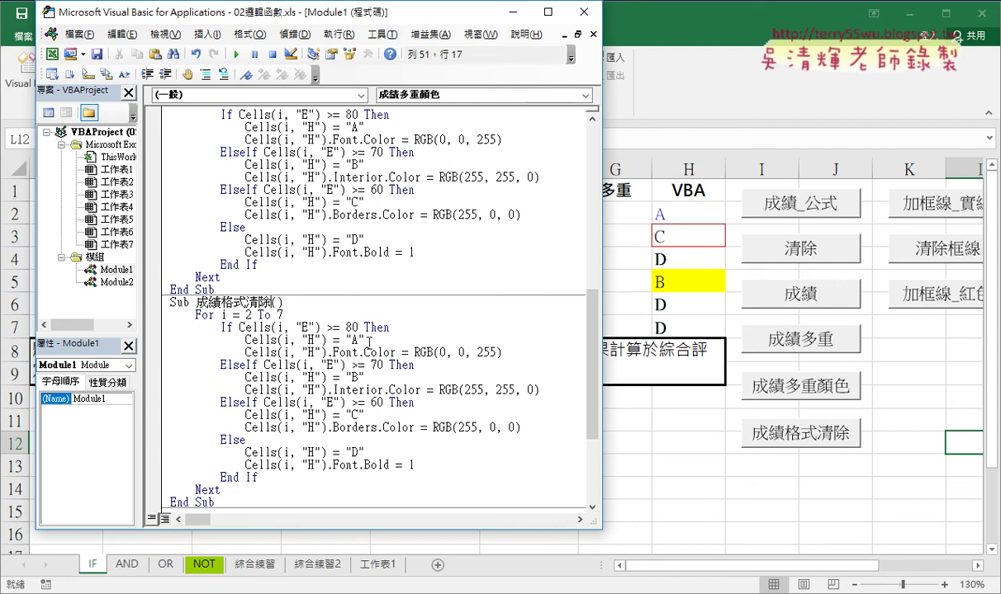
pyautogui.scroll(-1, 369, 340)
pyautogui.doubleClick(354, 302)
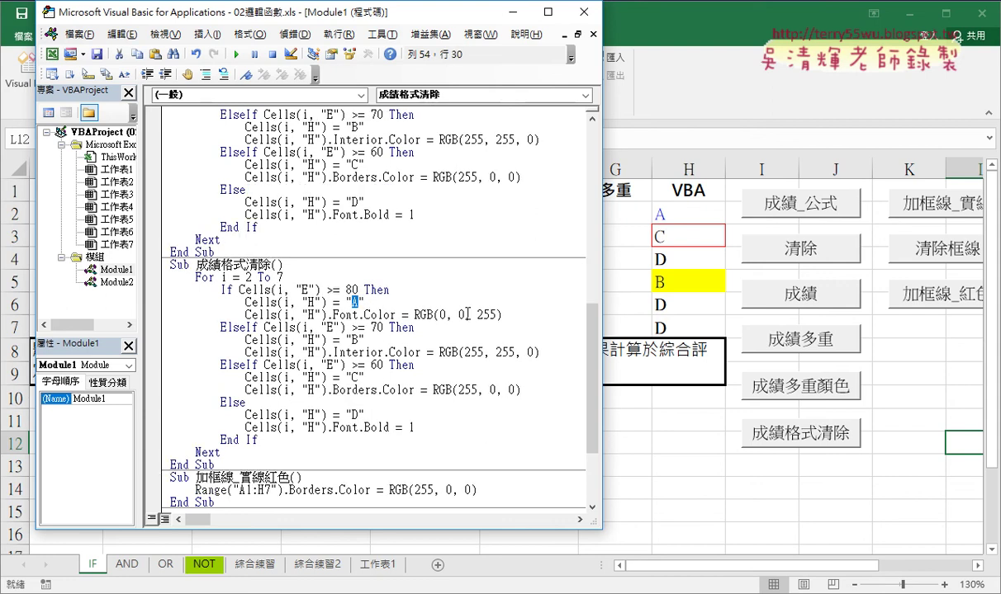
pyautogui.press('BackSpace')
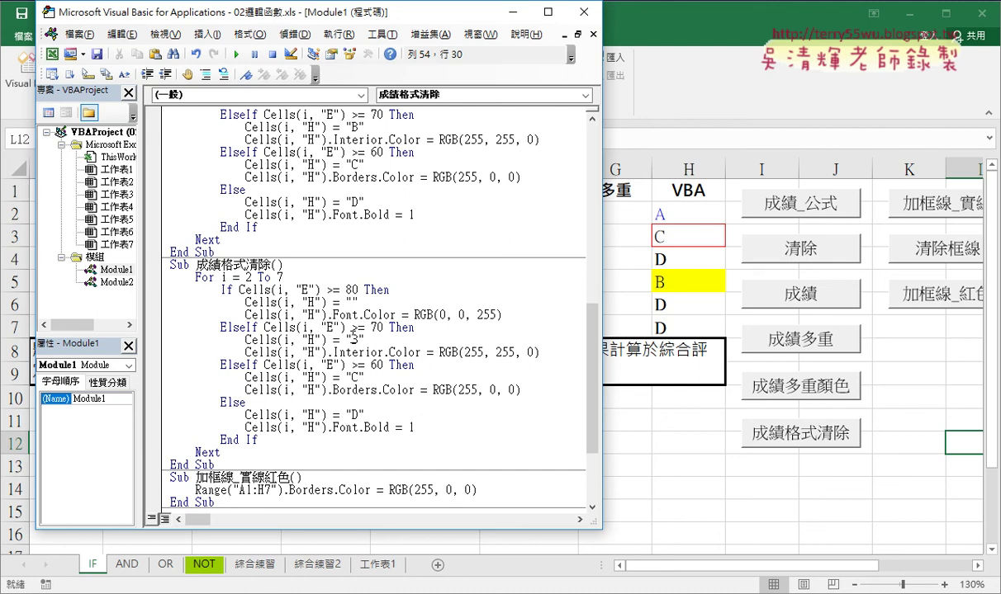
pyautogui.doubleClick(355, 339)
pyautogui.press('BackSpace')
pyautogui.press('Down')
pyautogui.press('Down')
pyautogui.press('Down')
pyautogui.press('Down')
pyautogui.press('Down')
pyautogui.press('Down')
pyautogui.press('BackSpace')
# - Change the font colour from RGB(0, 0, 255) to black, RGB(0, 0, 0)
pyautogui.click(494, 314)
pyautogui.click(361, 314)
pyautogui.moveTo(513, 312); pyautogui.dragTo(246, 315)
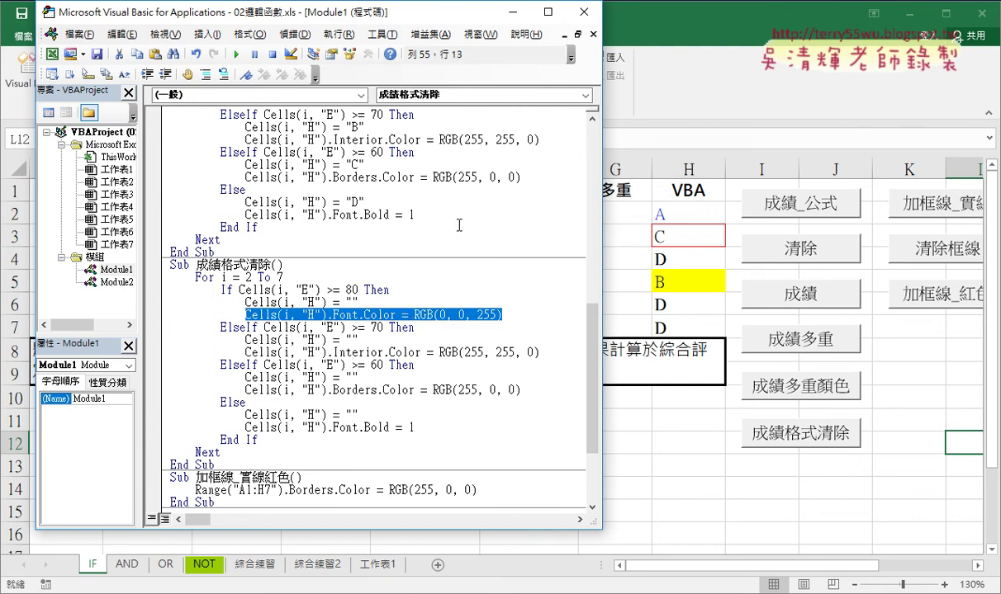
pyautogui.moveTo(395, 19); pyautogui.dragTo(371, 23)
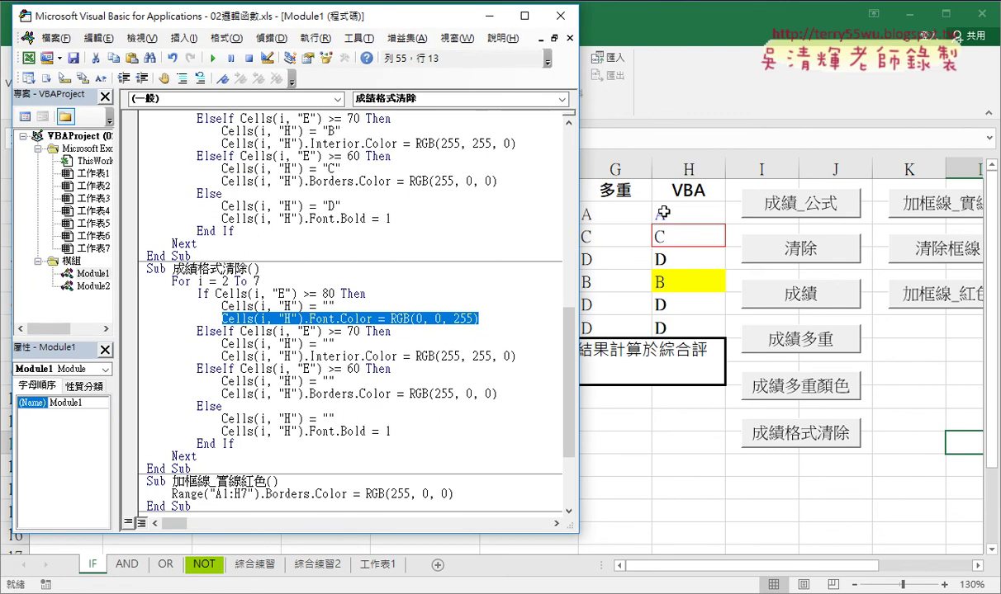
pyautogui.click(386, 318)
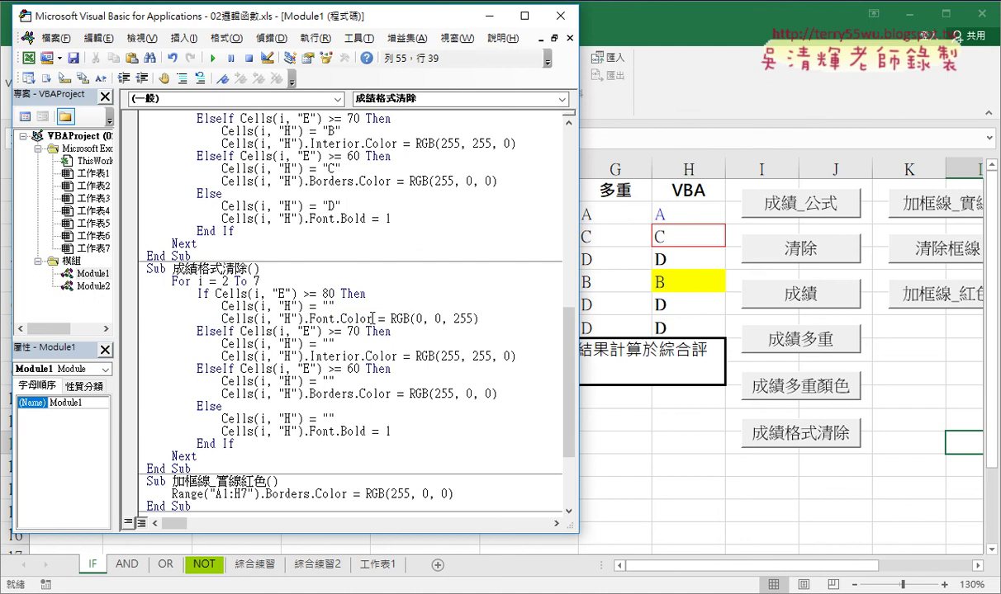
pyautogui.moveTo(310, 318); pyautogui.dragTo(490, 321)
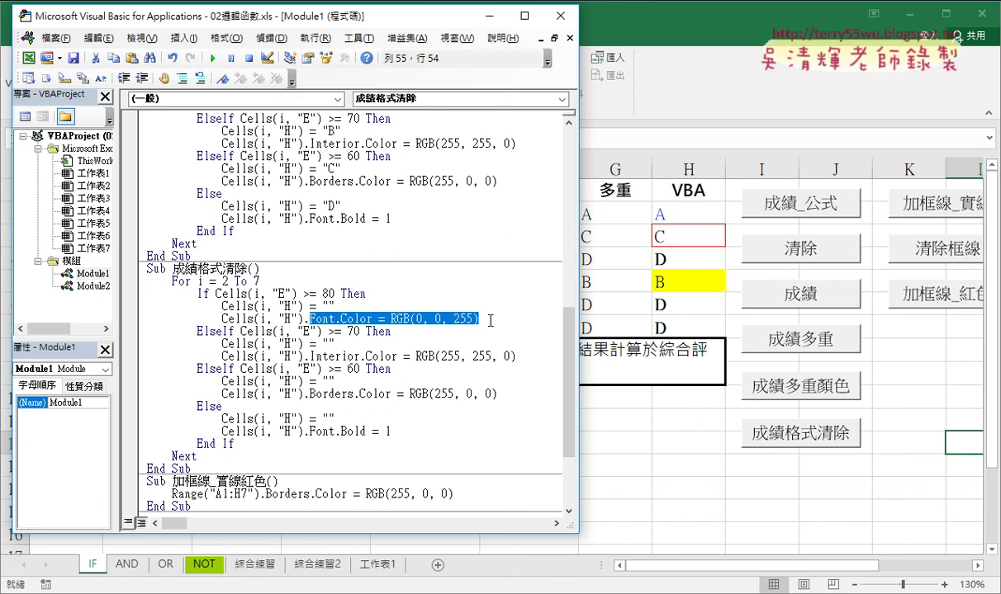
pyautogui.click(397, 319)
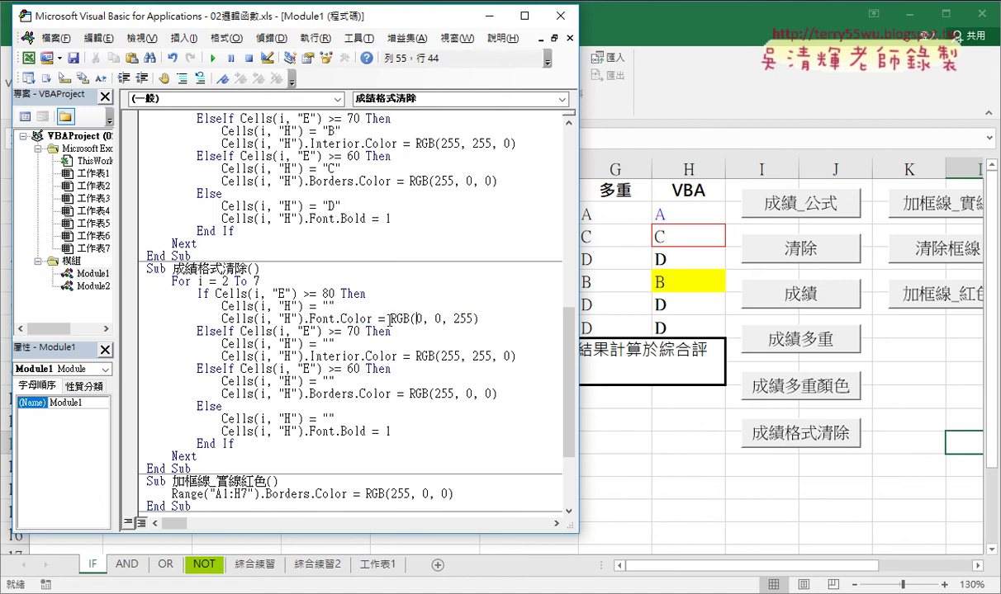
pyautogui.moveTo(448, 319); pyautogui.dragTo(475, 319)
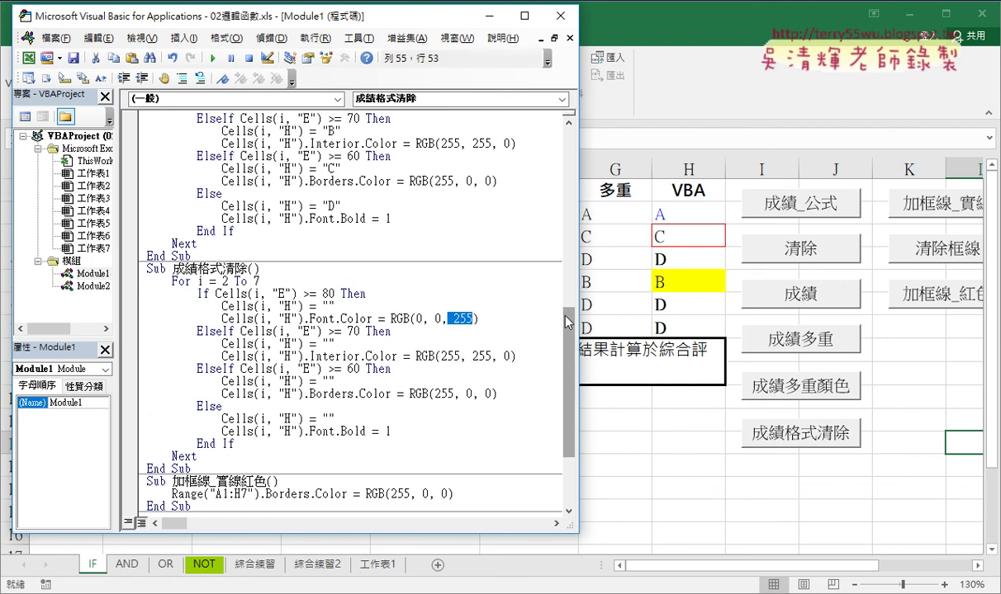
pyautogui.press('Delete')
pyautogui.write('0')
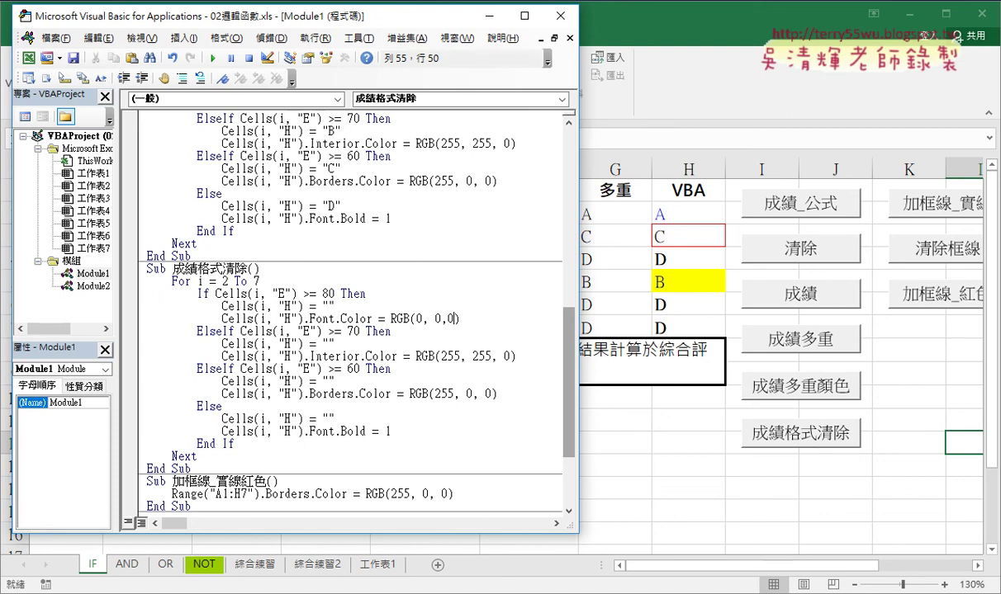
pyautogui.write(')')
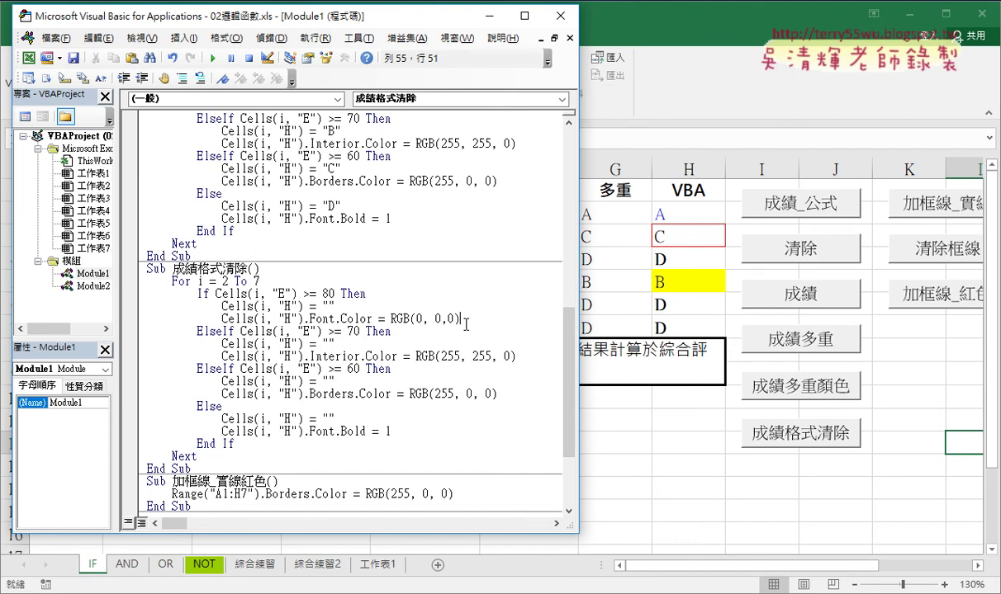
pyautogui.click(420, 342)
# - Type A back into the first branch's empty quotes
pyautogui.moveTo(468, 318); pyautogui.dragTo(216, 319)
pyautogui.click(329, 306)
pyautogui.write('A')
pyautogui.press('Right')
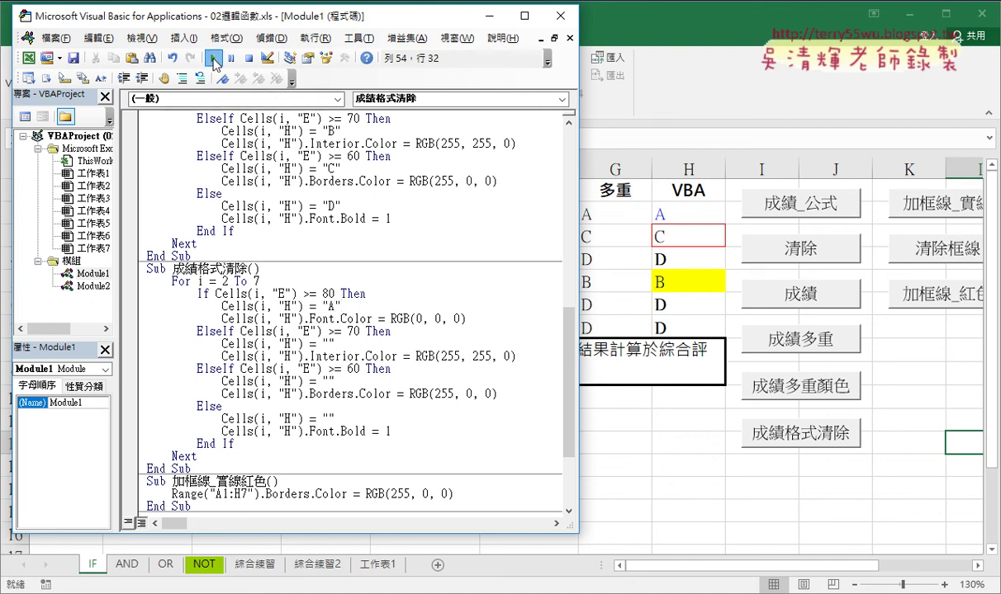
# - Run the macro, then move the grade from A to B in the 70+ branch and rerun
pyautogui.click(213, 61)
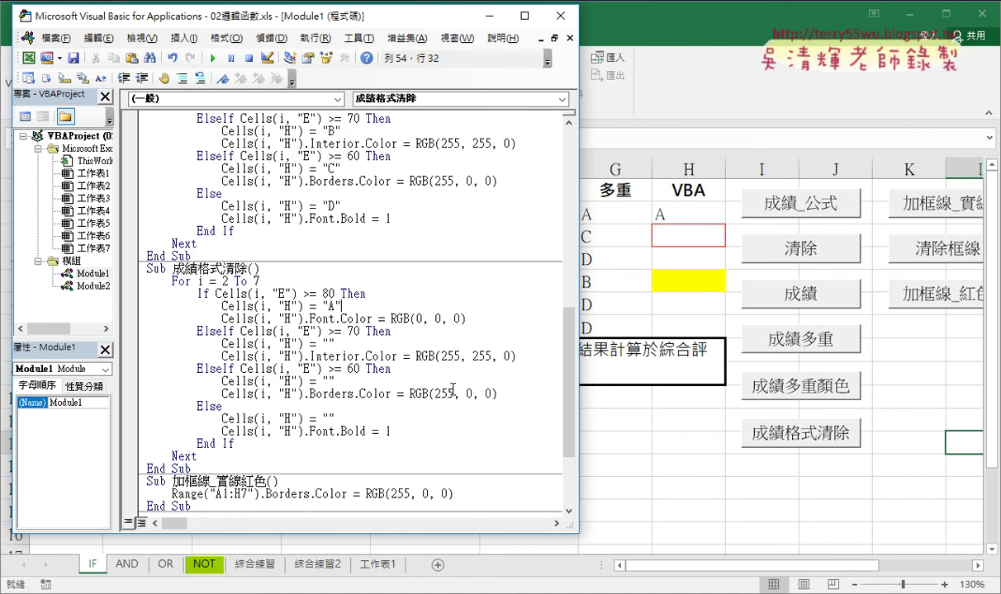
pyautogui.moveTo(466, 318); pyautogui.dragTo(390, 318)
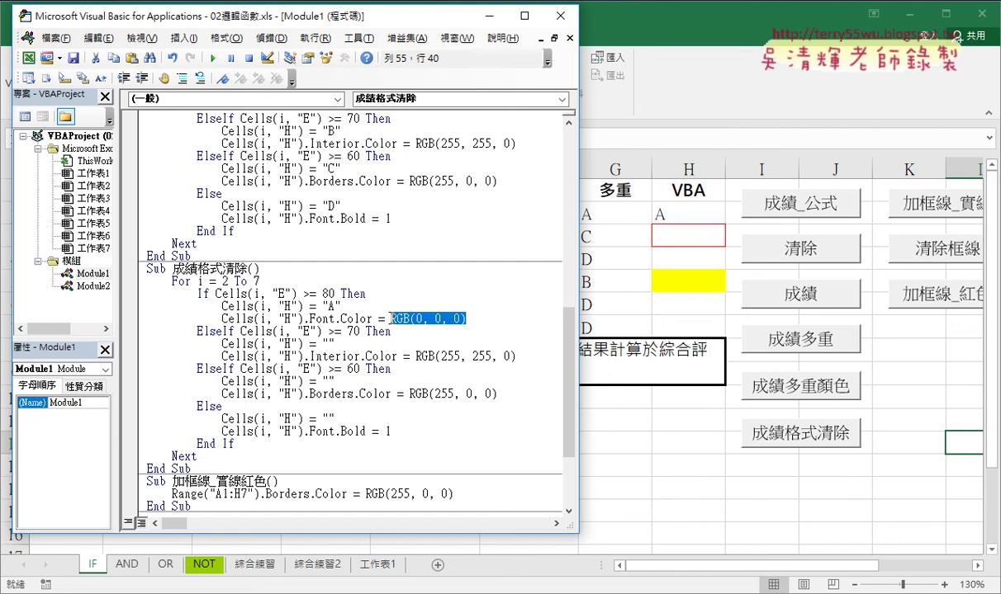
pyautogui.doubleClick(331, 306)
pyautogui.press('Delete')
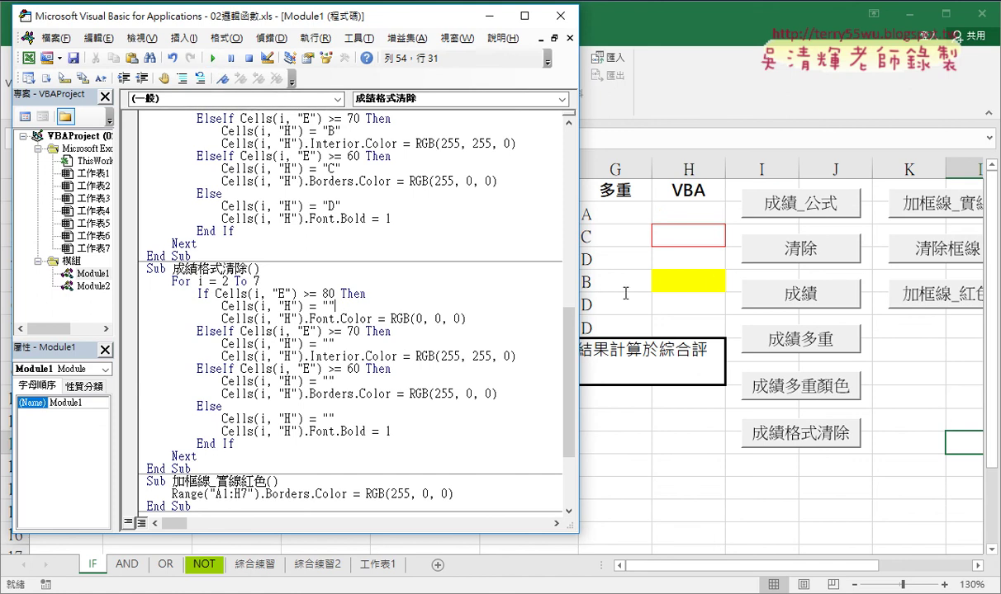
pyautogui.click(328, 344)
pyautogui.write('B')
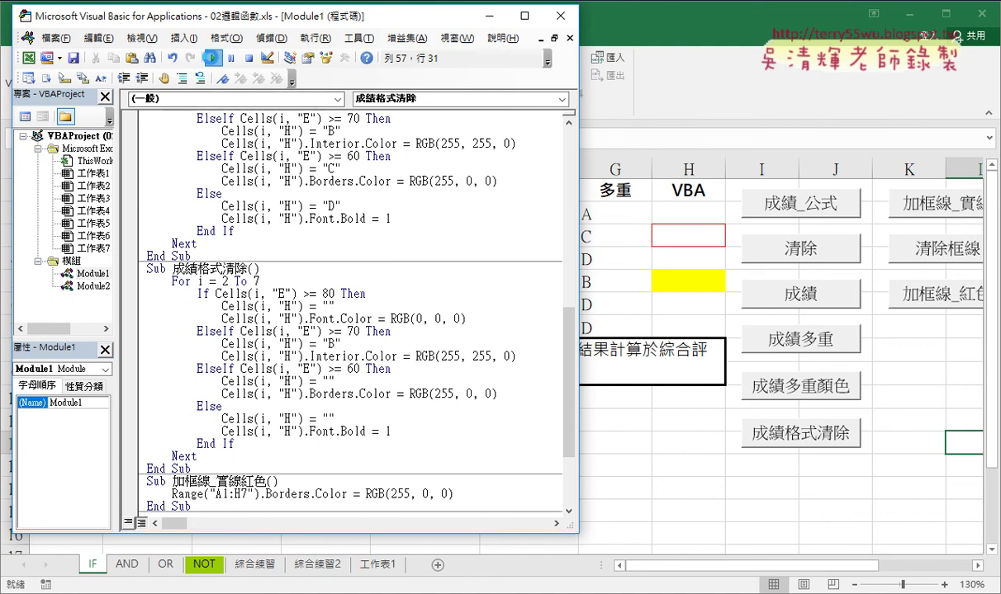
pyautogui.click(213, 58)
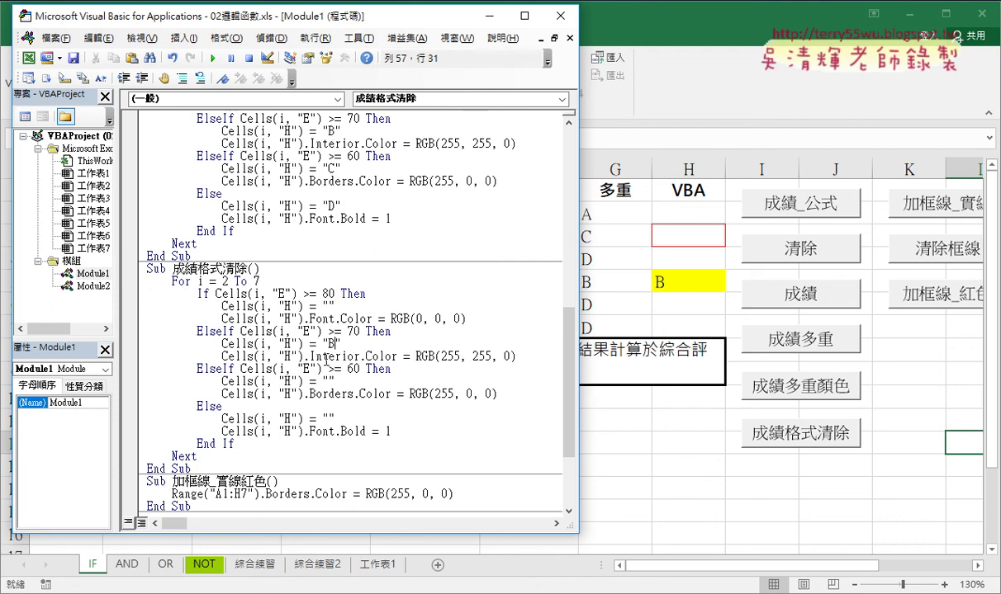
# - Change the 70+ branch's fill colour from RGB(255, 255, 0) to white RGB(255, 255, 255) and run
pyautogui.moveTo(415, 356); pyautogui.dragTo(512, 356)
pyautogui.click(512, 356)
pyautogui.click(504, 357)
pyautogui.doubleClick(506, 357)
pyautogui.write('255')
pyautogui.click(213, 58)
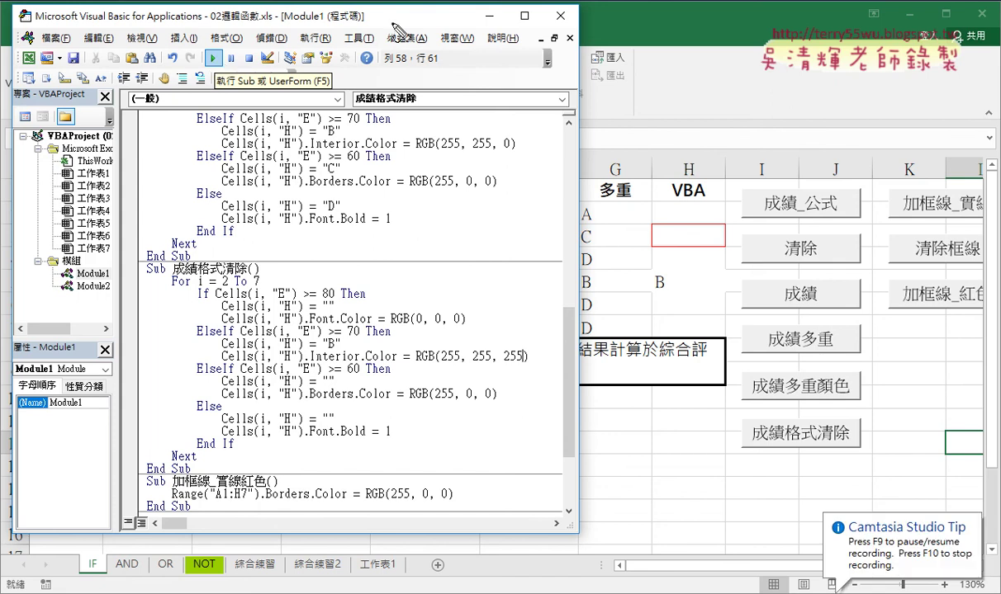
pyautogui.moveTo(636, 262)
pyautogui.mouseDown()
pyautogui.moveTo(642, 293)
pyautogui.moveTo(605, 304)
pyautogui.mouseUp()
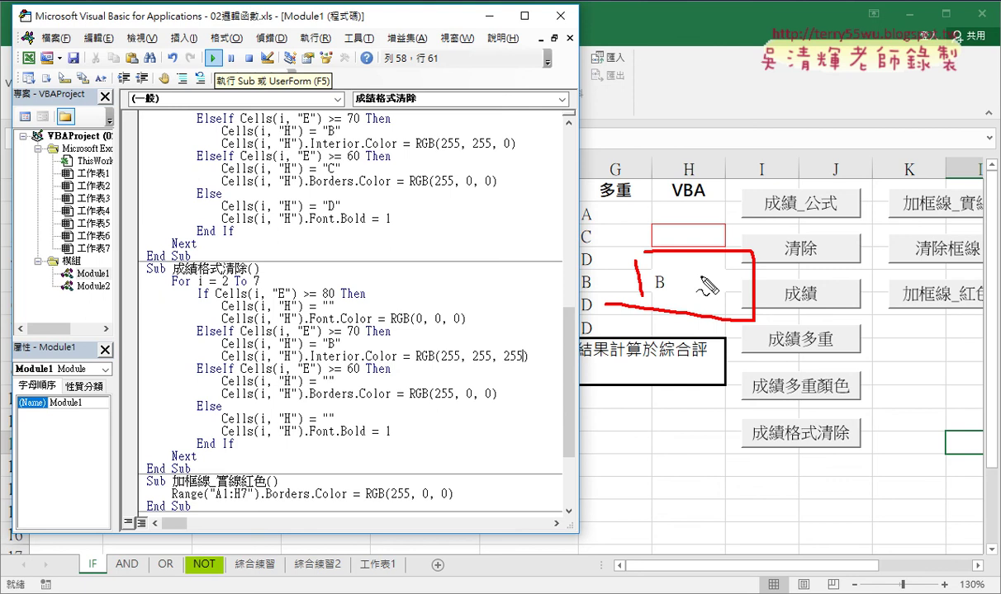
pyautogui.press('Escape')
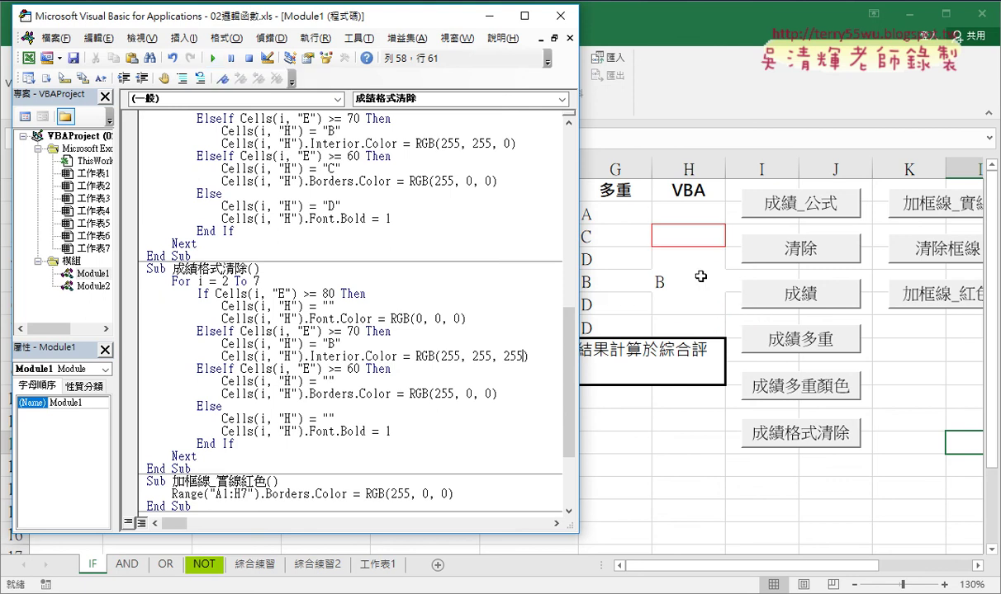
# - Replace the RGB(255, 255, 255) fill in the 70+ branch with Interior.Color = xlNone
pyautogui.click(416, 356)
pyautogui.moveTo(417, 357); pyautogui.dragTo(534, 356)
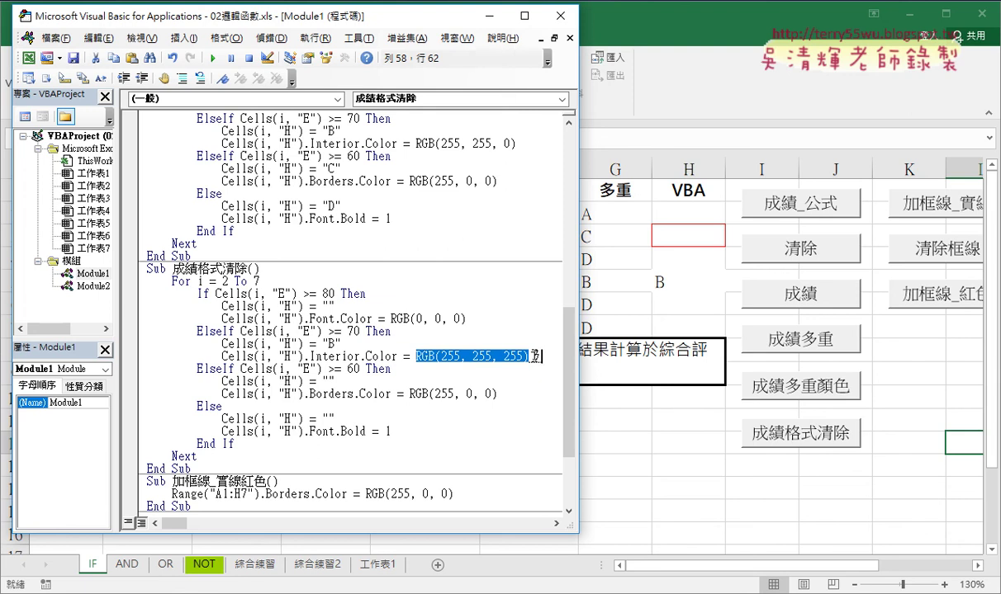
pyautogui.write('non')
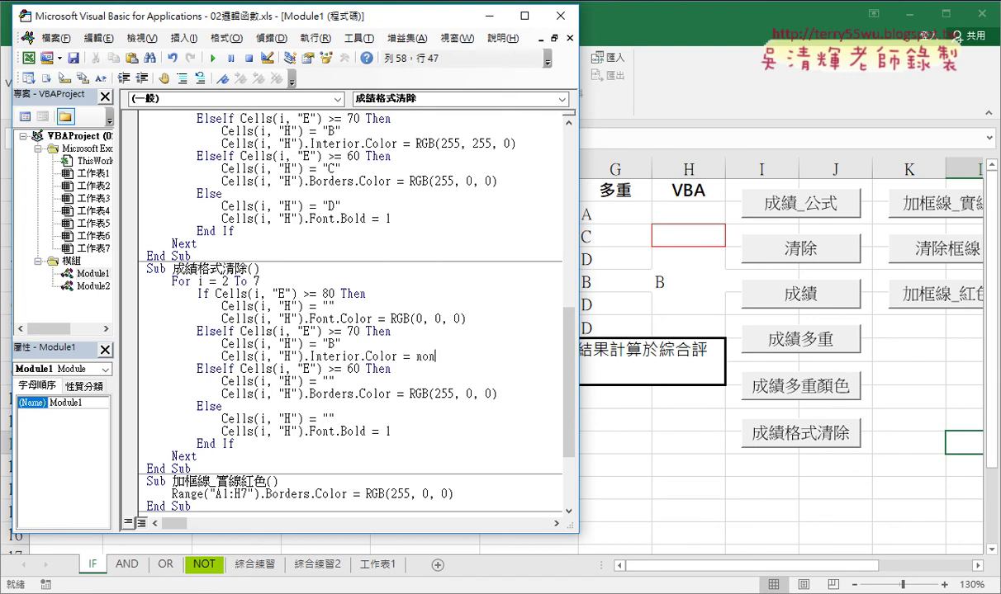
pyautogui.write('e')
pyautogui.press('Left')
pyautogui.press('Left')
pyautogui.press('Left')
pyautogui.press('Left')
pyautogui.write('xl')
pyautogui.moveTo(453, 357); pyautogui.dragTo(413, 361)
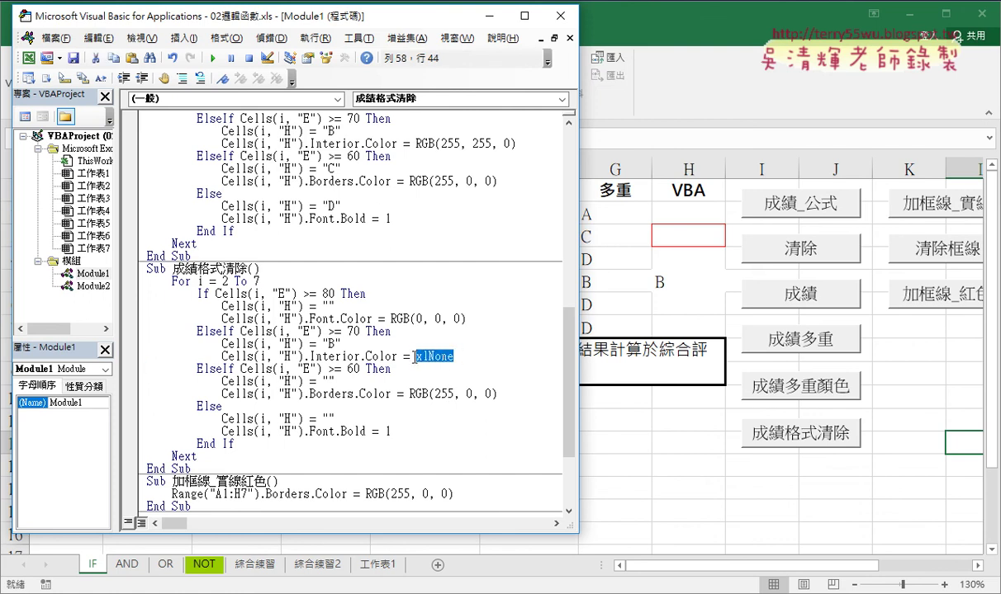
pyautogui.click(424, 357)
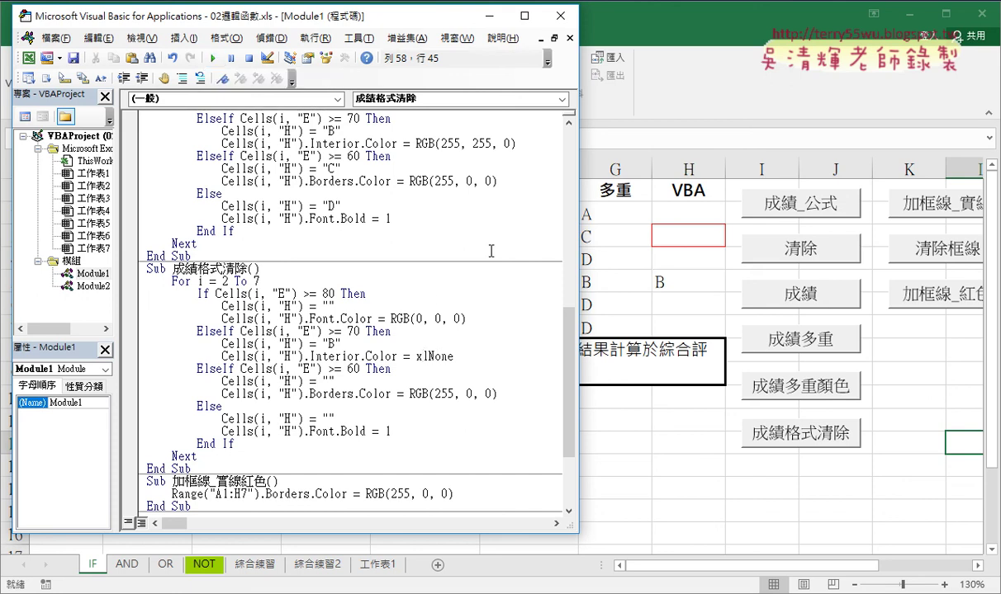
pyautogui.moveTo(454, 357); pyautogui.dragTo(417, 357)
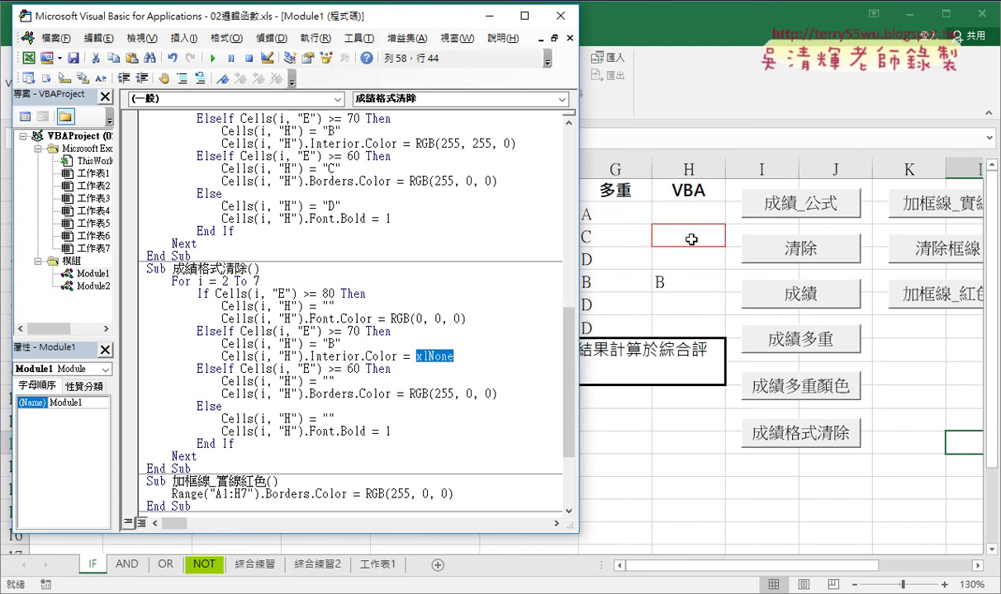
# - Write C in the 60+ branch's quotes and run the macro
pyautogui.click(312, 382)
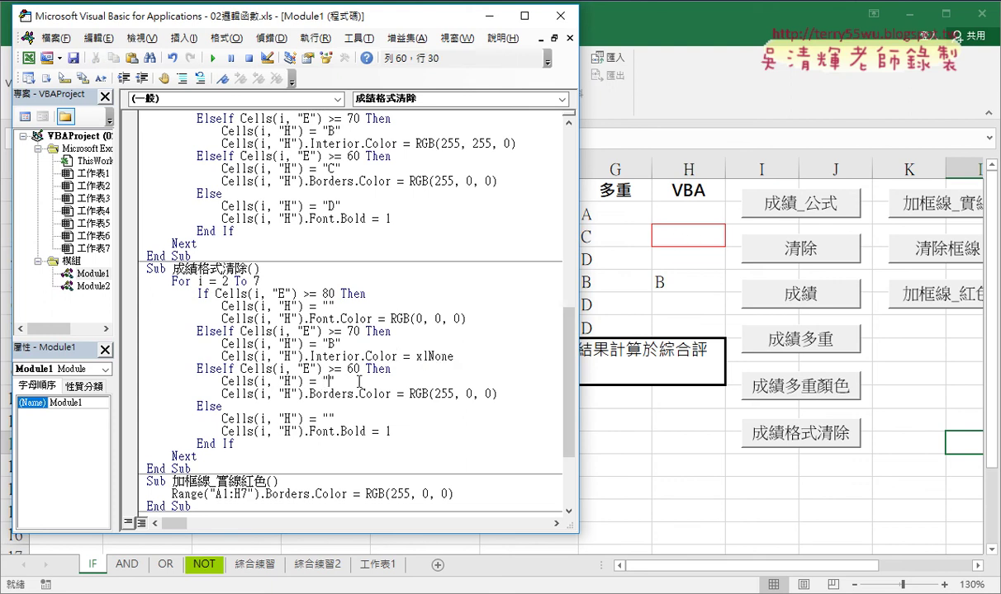
pyautogui.write('C')
pyautogui.click(212, 58)
# - Change the 60+ border colour to RGB(255, 255, 255), then to xlNone, running after each
pyautogui.moveTo(409, 394); pyautogui.dragTo(499, 394)
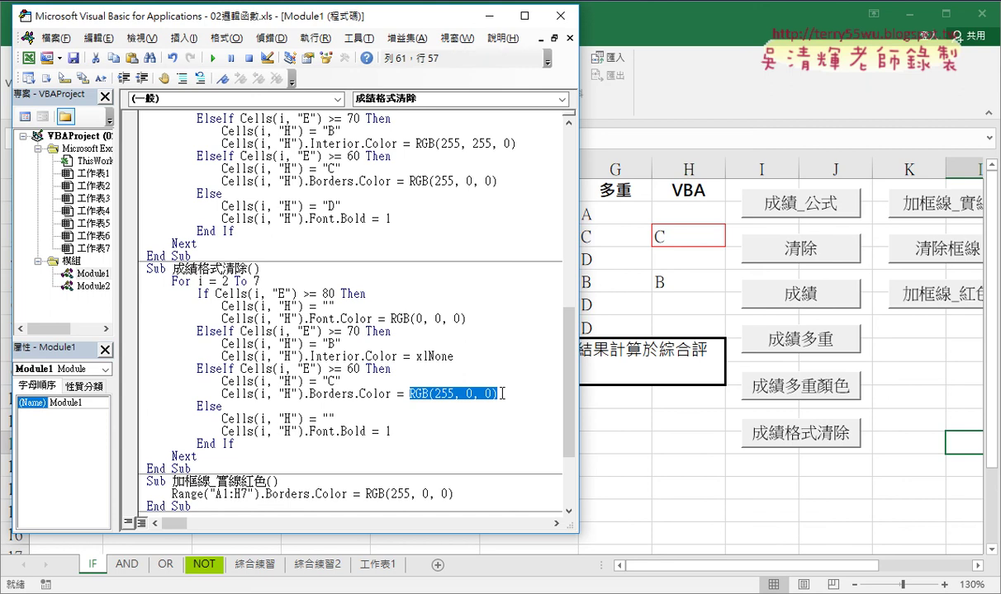
pyautogui.click(468, 394)
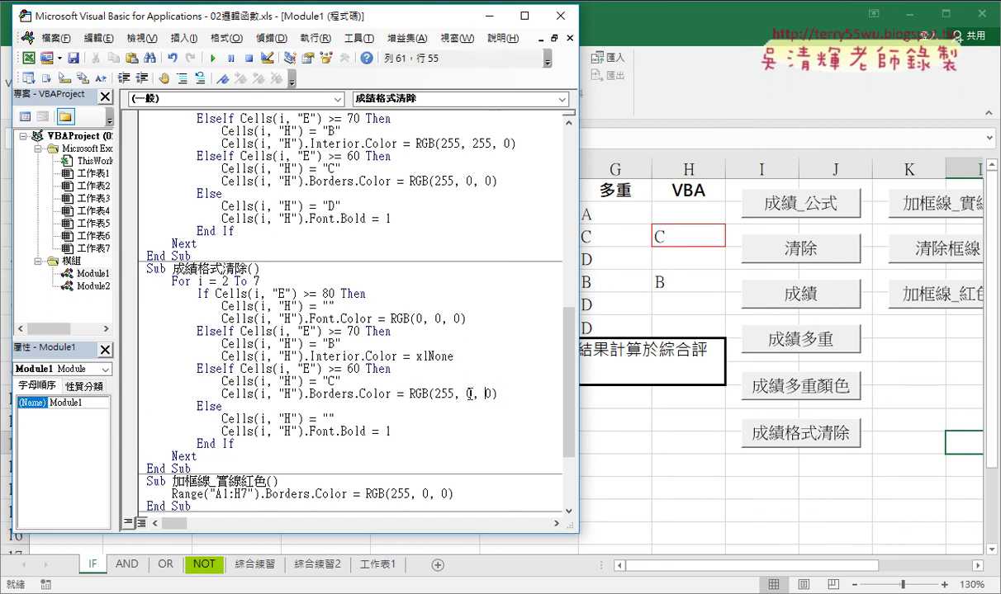
pyautogui.doubleClick(469, 394)
pyautogui.write('255')
pyautogui.doubleClick(503, 394)
pyautogui.write('255')
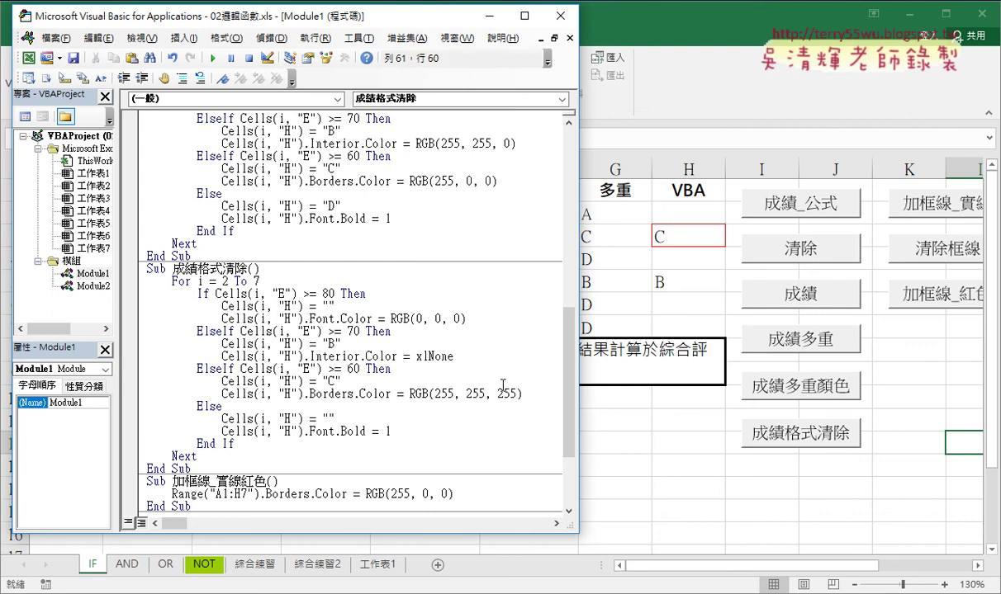
pyautogui.click(213, 58)
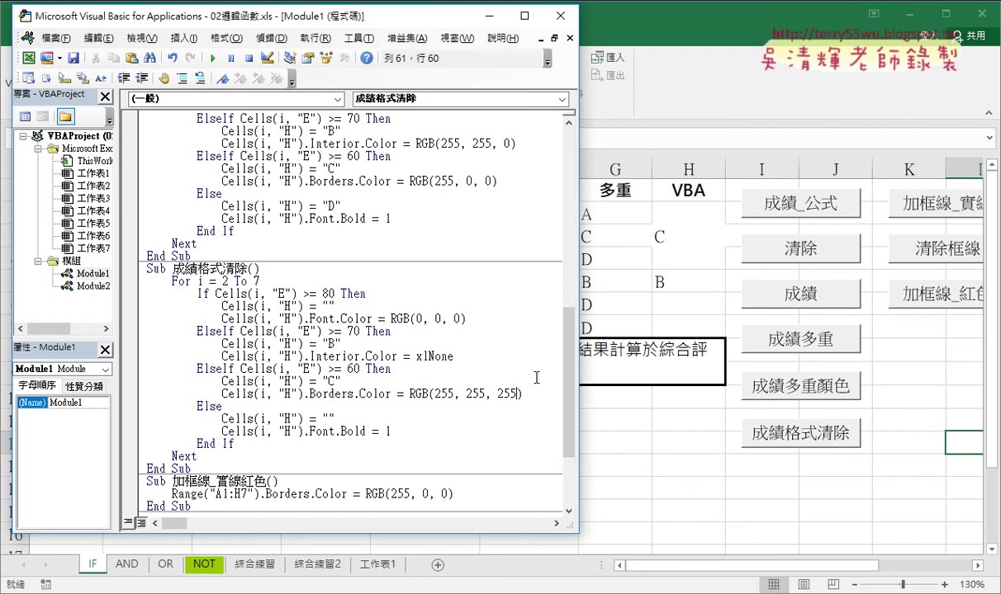
pyautogui.moveTo(522, 394); pyautogui.dragTo(410, 395)
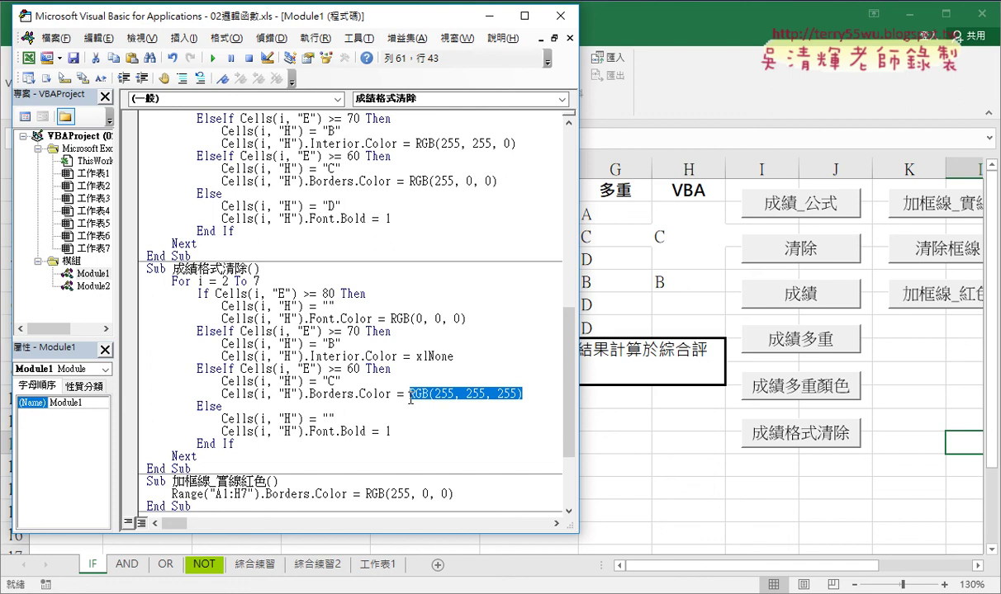
pyautogui.write('xl')
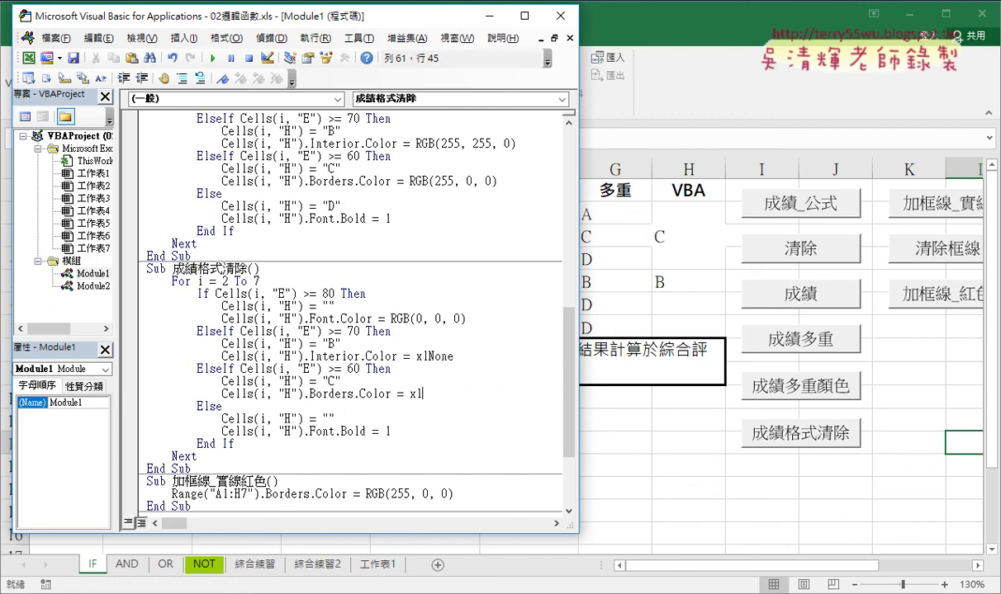
pyautogui.write('non')
pyautogui.write('e')
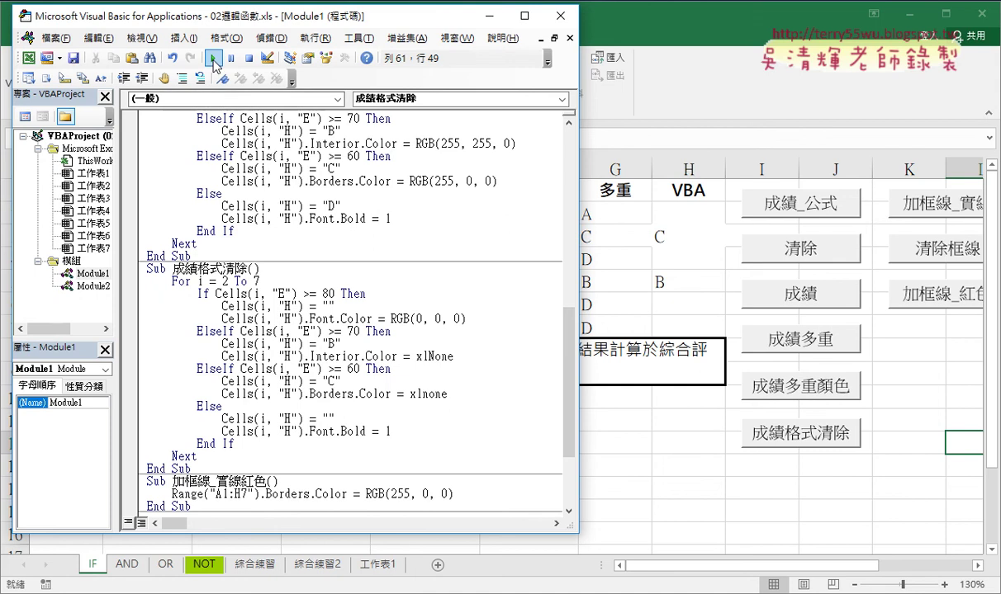
pyautogui.click(212, 58)
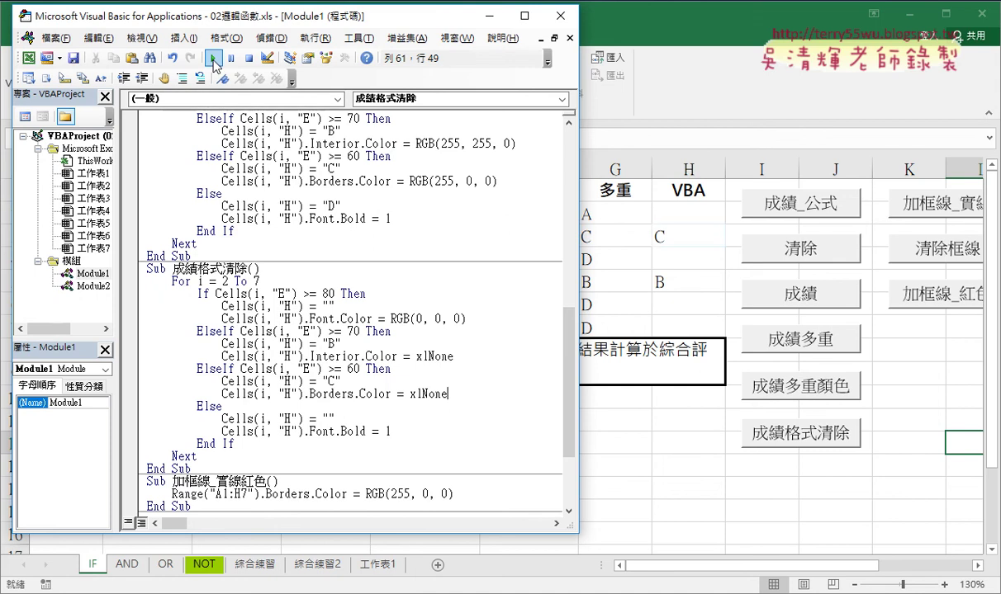
# - Make the border line read Borders.ColorIndex = xlNone and put D in the Else branch
pyautogui.click(426, 395)
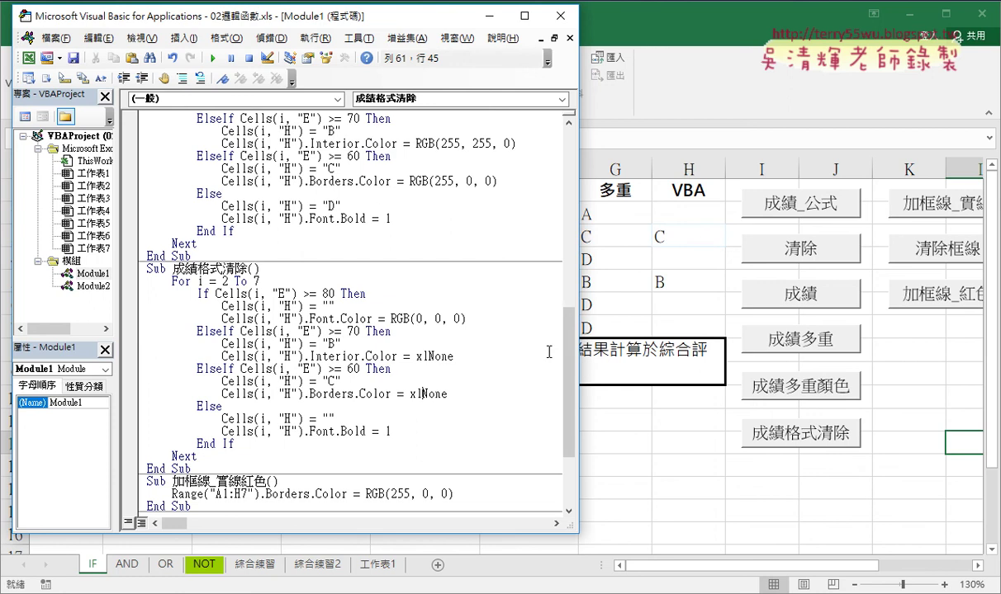
pyautogui.click(389, 394)
pyautogui.write('in')
pyautogui.write('dex')
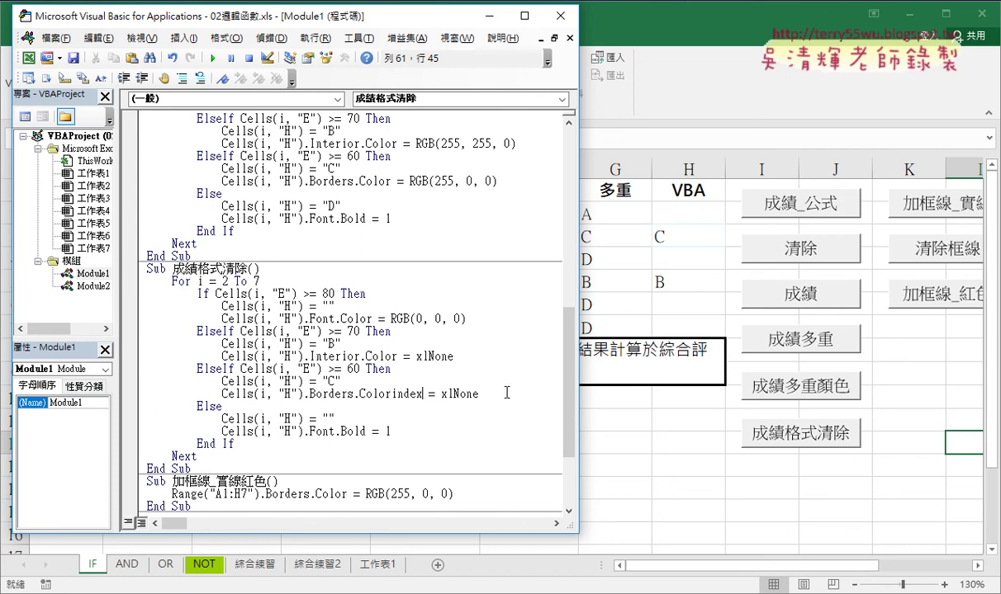
pyautogui.moveTo(416, 394); pyautogui.dragTo(391, 394)
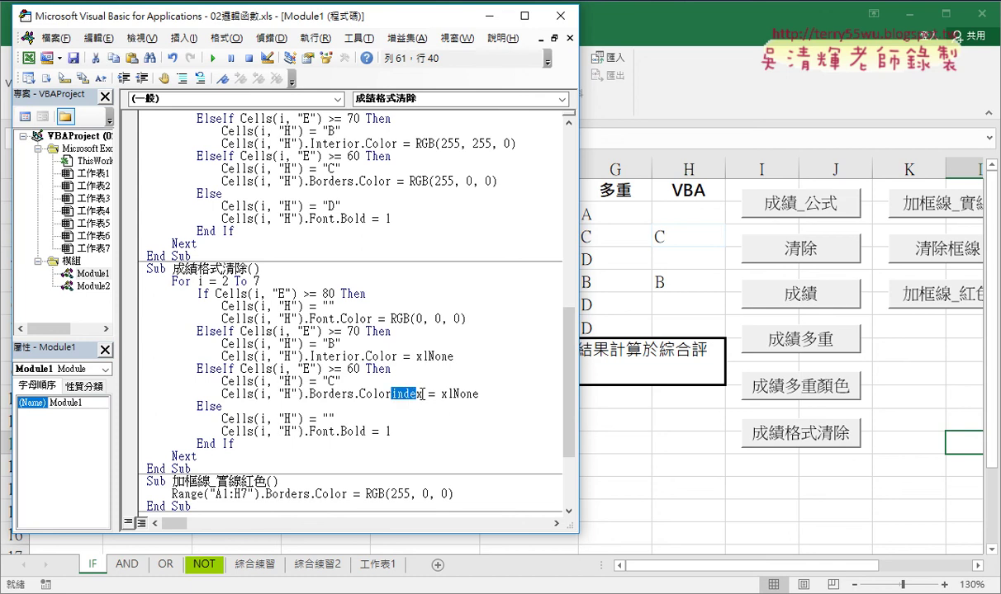
pyautogui.click(392, 394)
pyautogui.click(484, 394)
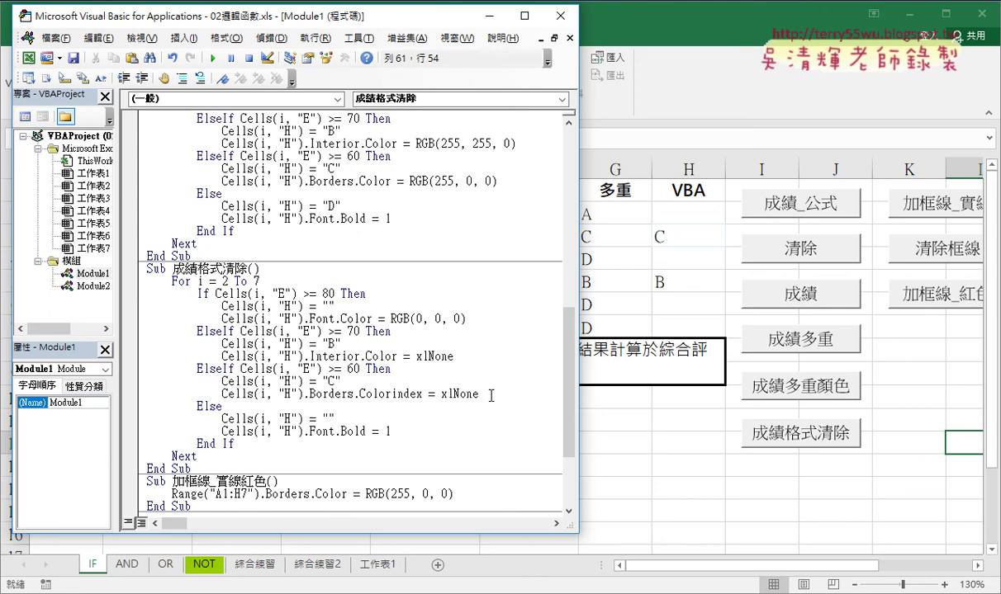
pyautogui.click(420, 394)
pyautogui.click(331, 418)
pyautogui.write('D')
# - Run the macro, then change Font.Bold = 1 to 0 in the Else branch and rerun
pyautogui.click(212, 57)
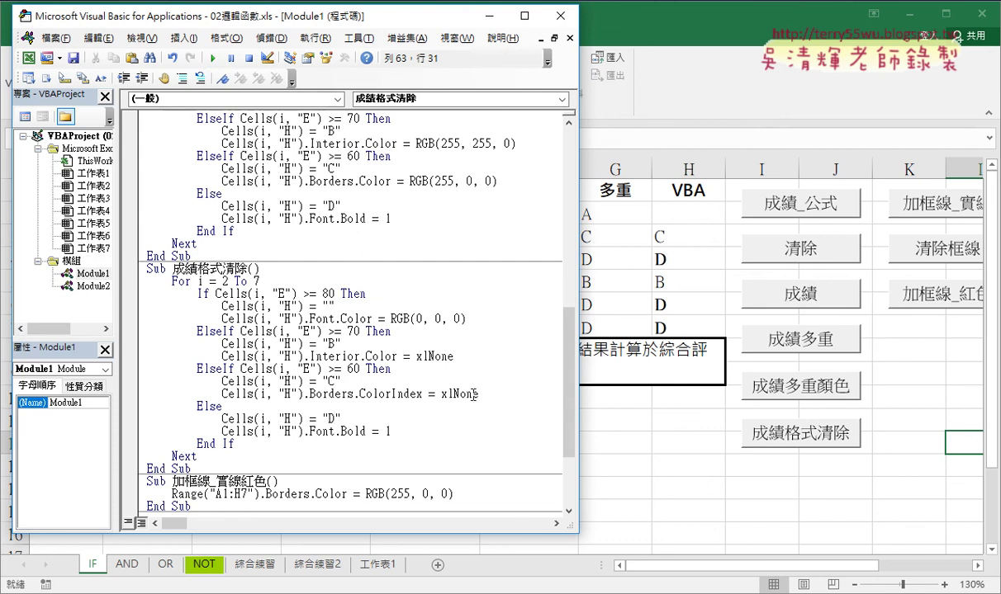
pyautogui.doubleClick(394, 430)
pyautogui.write('0')
pyautogui.click(214, 59)
pyautogui.doubleClick(387, 431)
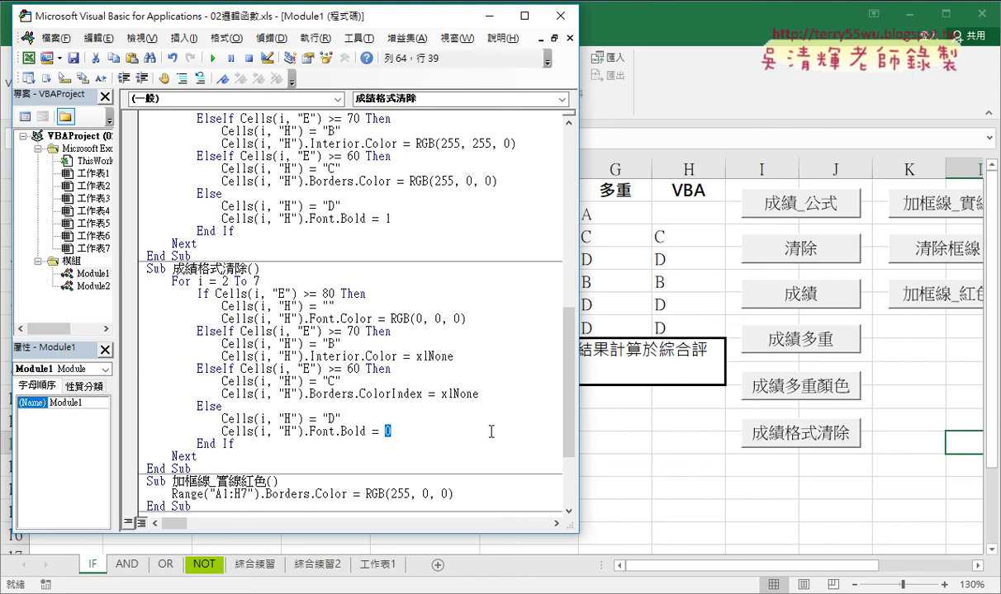
pyautogui.write('F')
pyautogui.write('l')
pyautogui.write('se')
pyautogui.moveTo(417, 432); pyautogui.dragTo(385, 432)
pyautogui.write('0')
# - Empty the C and B grade strings in their branches
pyautogui.click(327, 419)
pyautogui.doubleClick(327, 381)
pyautogui.press('Delete')
pyautogui.doubleClick(330, 343)
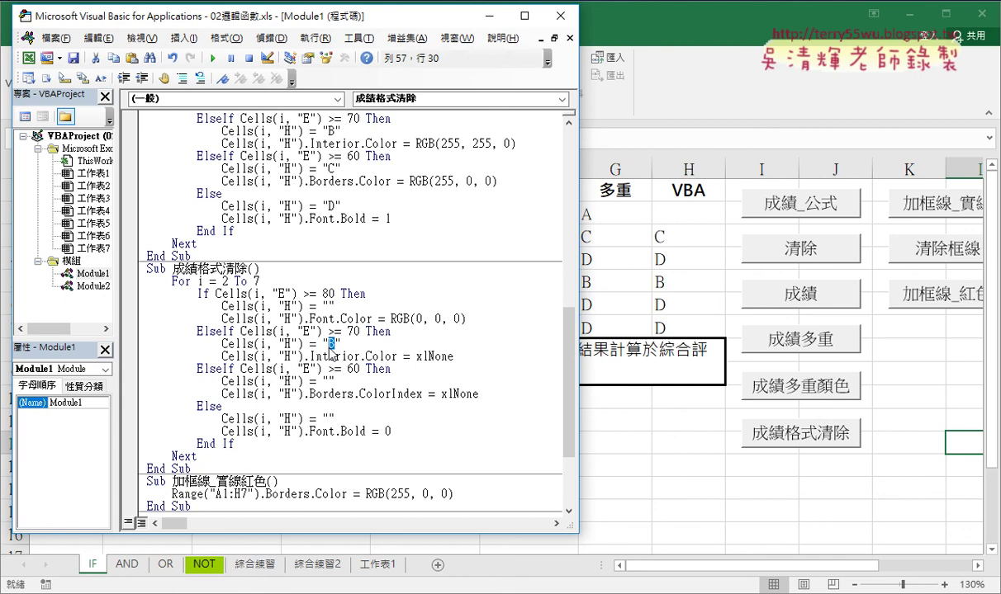
pyautogui.press('Delete')
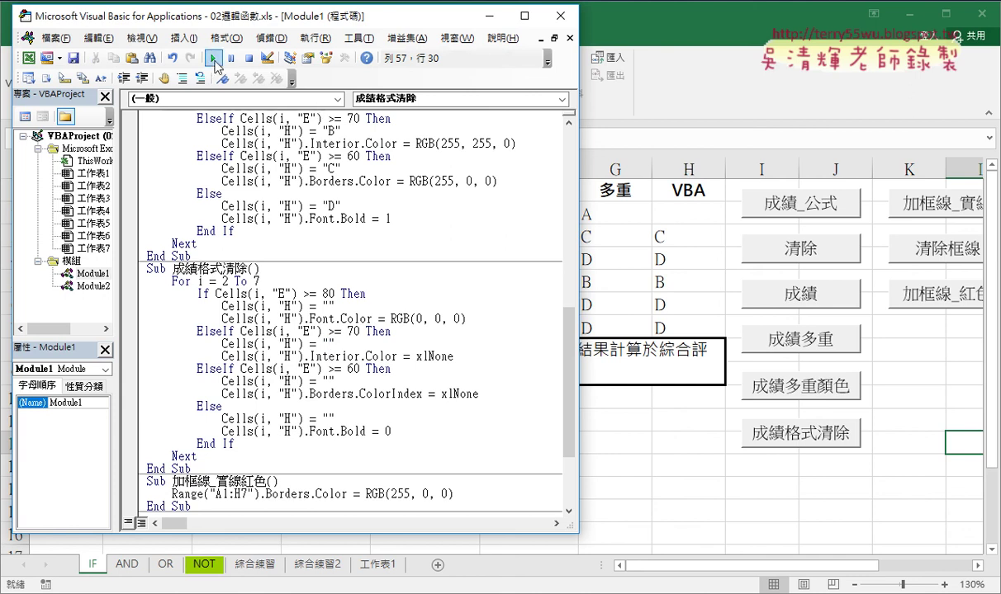
# - Run the macro to clear column H, comment out the For…Next loop, and add an indented blank line
pyautogui.click(214, 59)
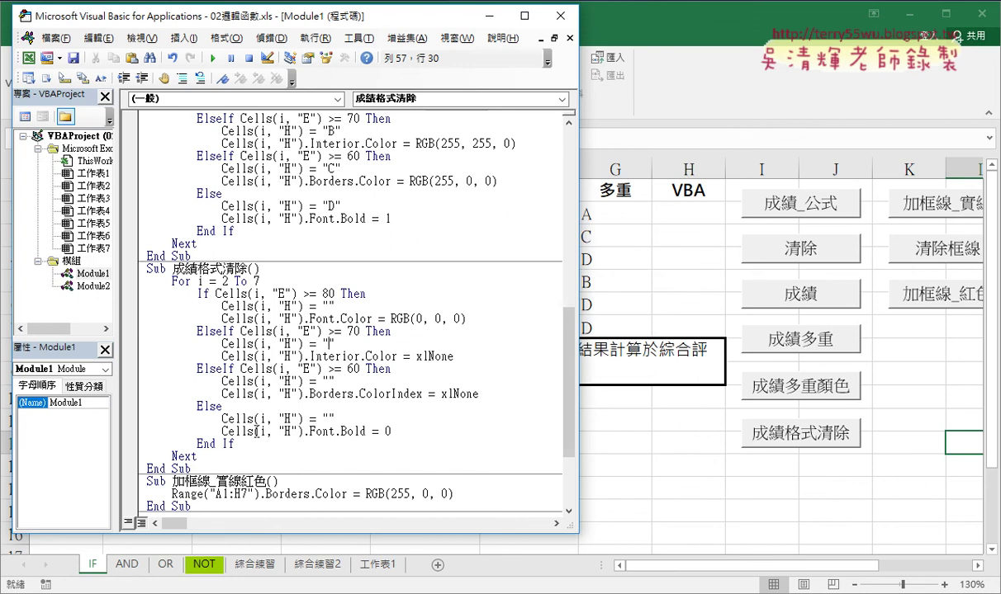
pyautogui.moveTo(198, 456); pyautogui.dragTo(124, 281)
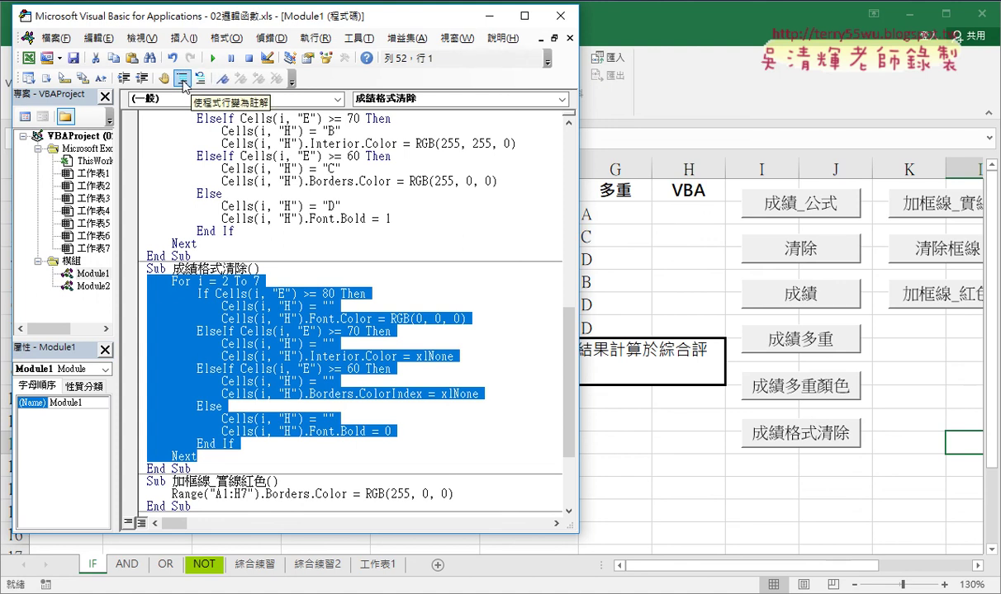
pyautogui.click(183, 82)
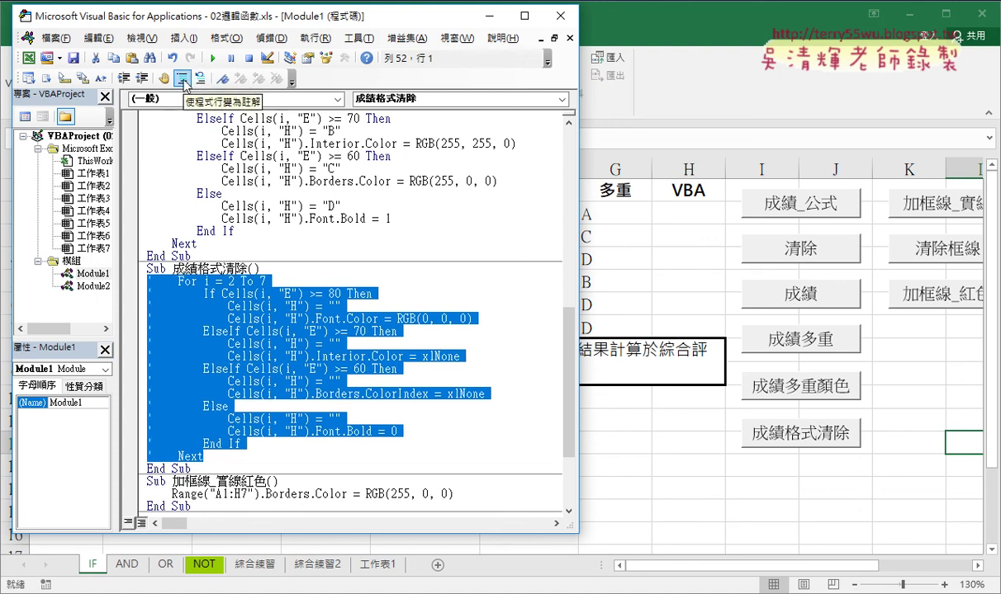
pyautogui.click(196, 391)
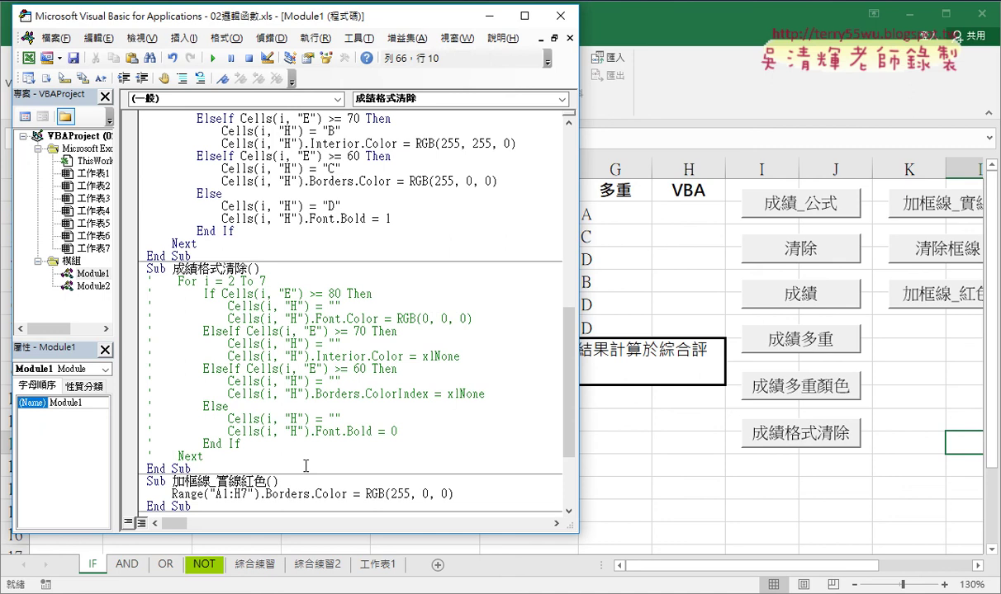
pyautogui.press('Return')
pyautogui.press('Tab')
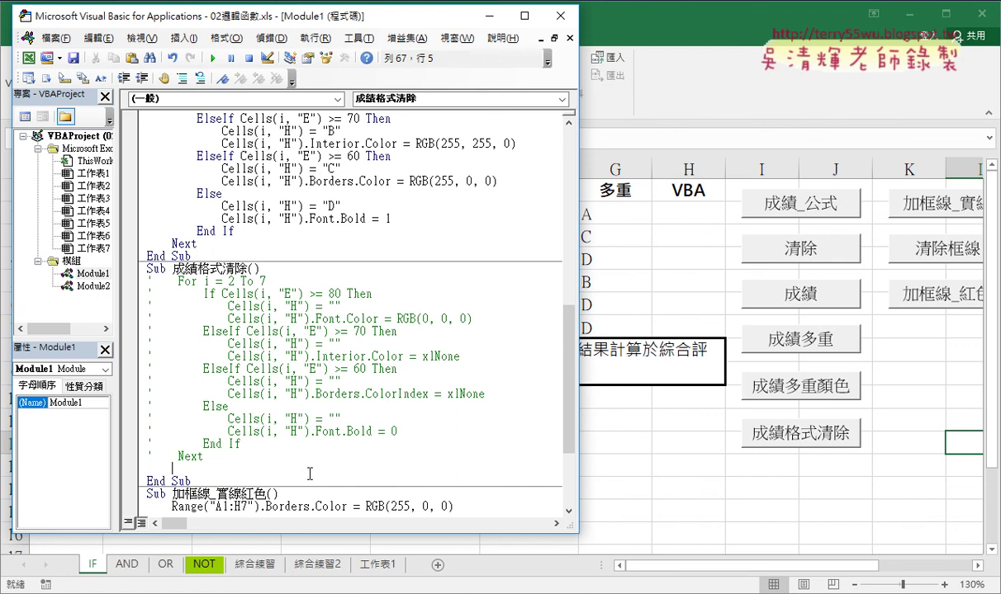
pyautogui.moveTo(203, 456); pyautogui.dragTo(140, 281)
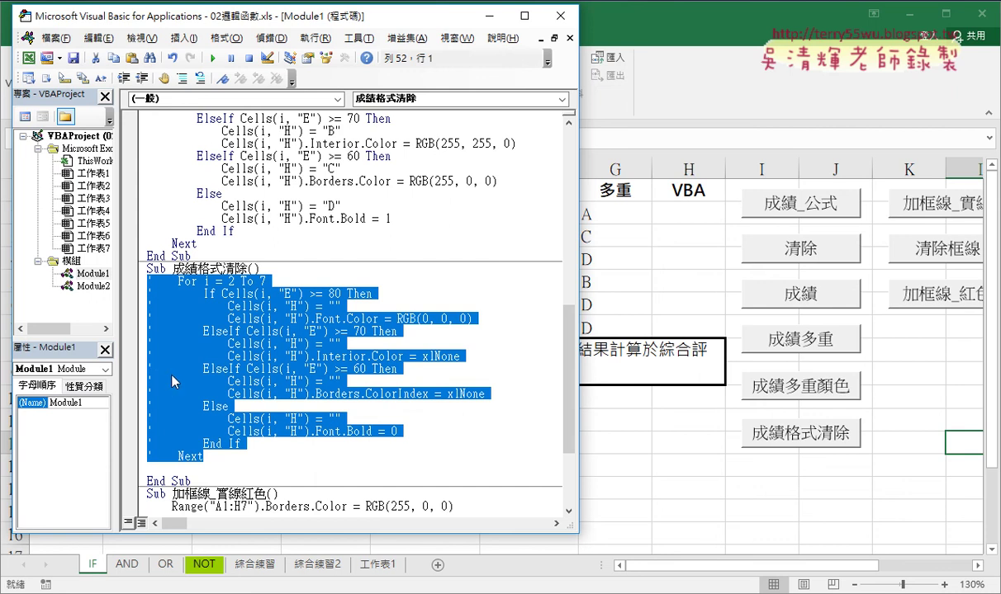
# - Toggle Comment Block on the For…Next loop, leaving it fully commented out in 成績格式清除
pyautogui.rightClick(246, 59)
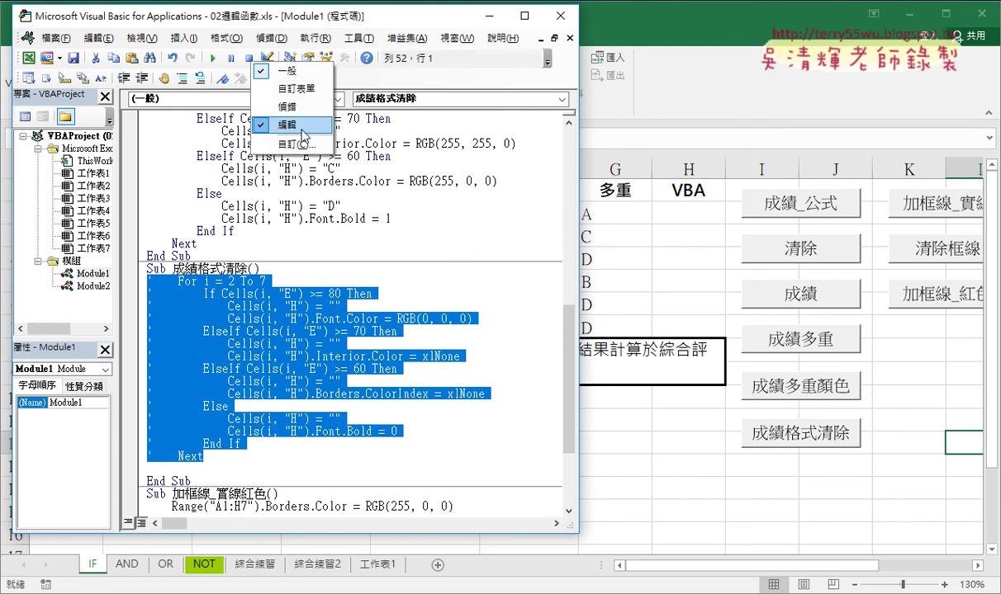
pyautogui.click(221, 79)
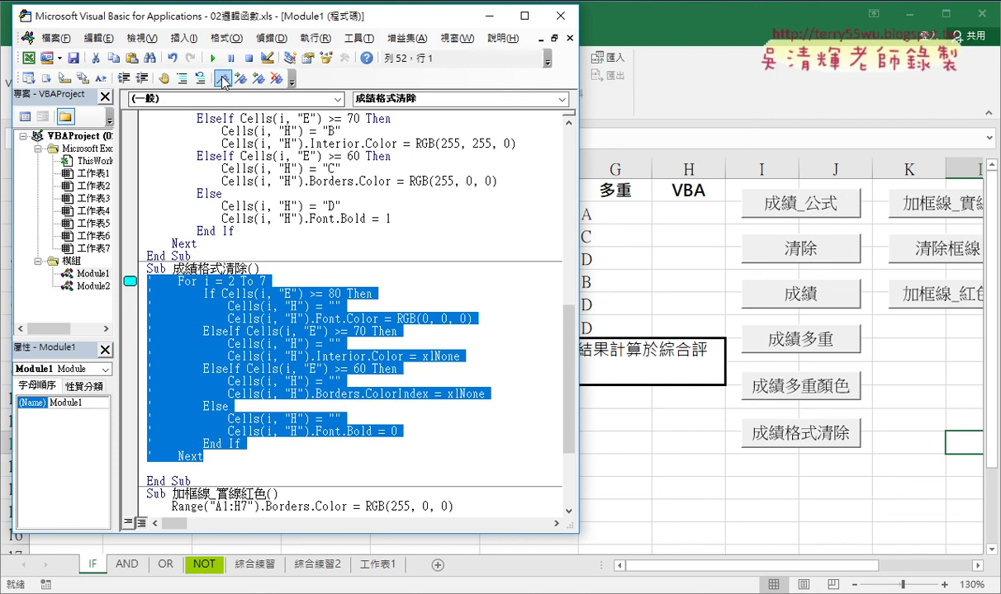
pyautogui.click(221, 79)
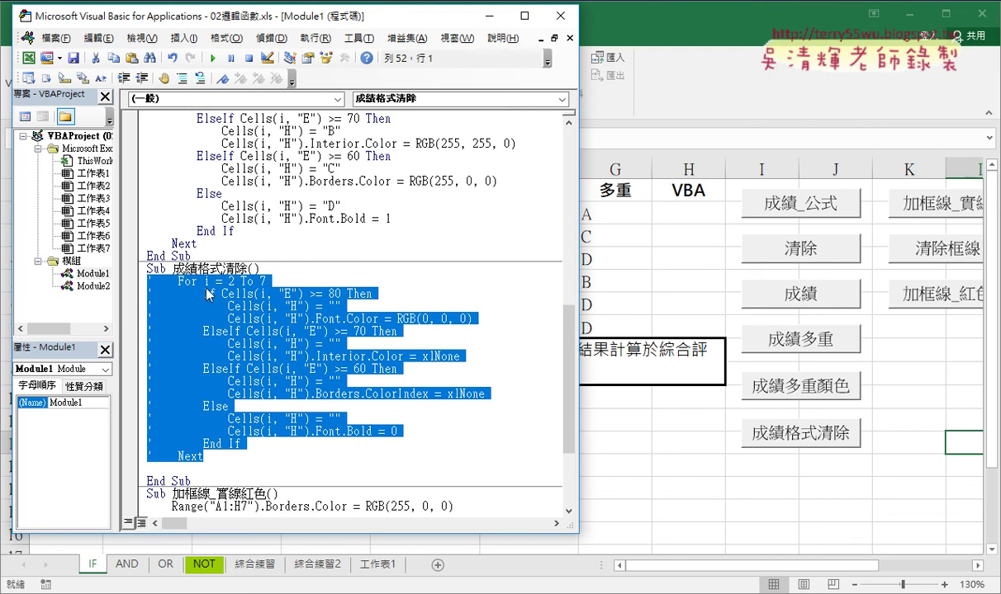
pyautogui.click(199, 80)
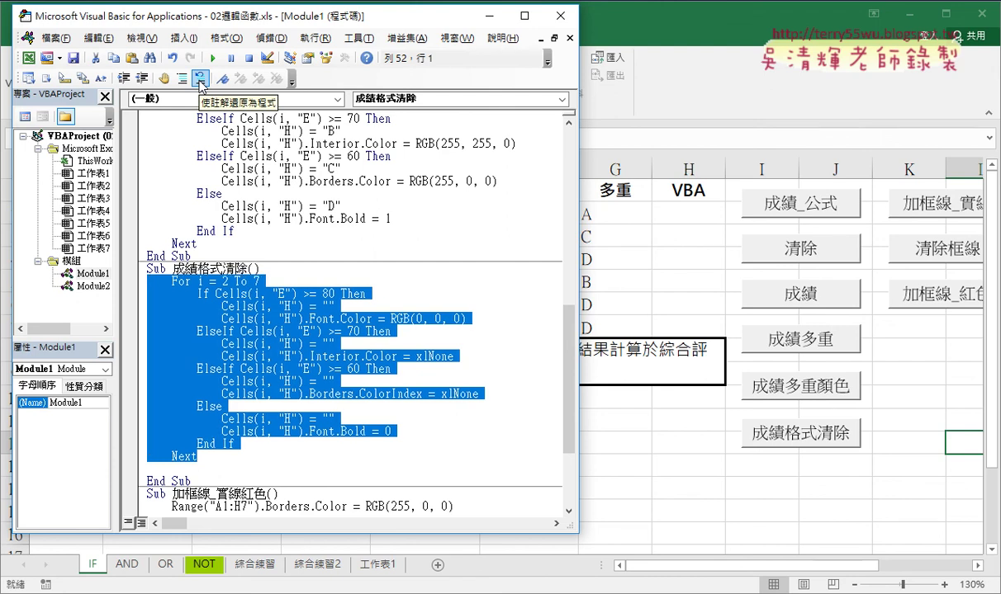
pyautogui.click(183, 78)
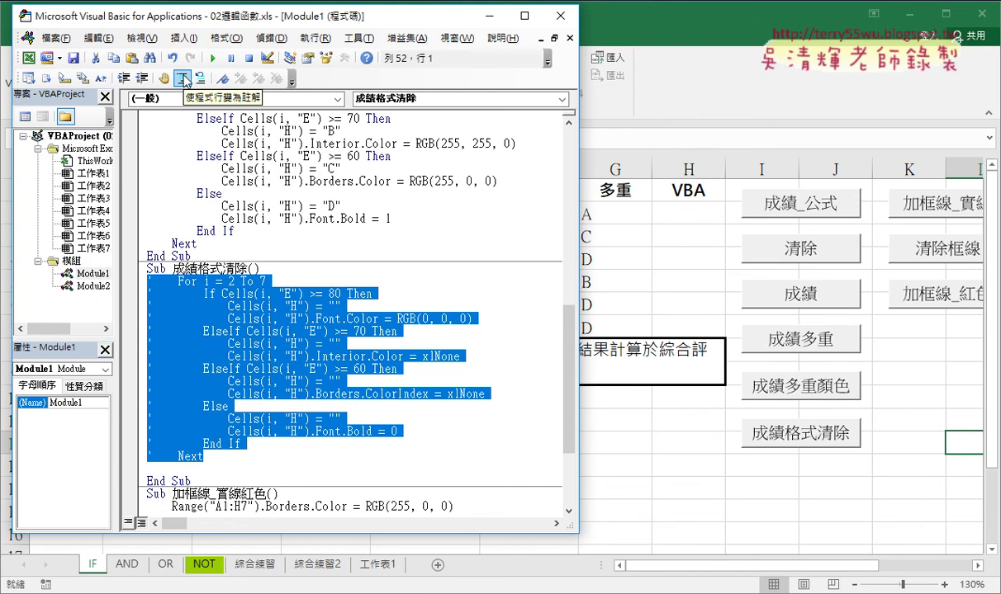
pyautogui.click(199, 79)
pyautogui.click(182, 79)
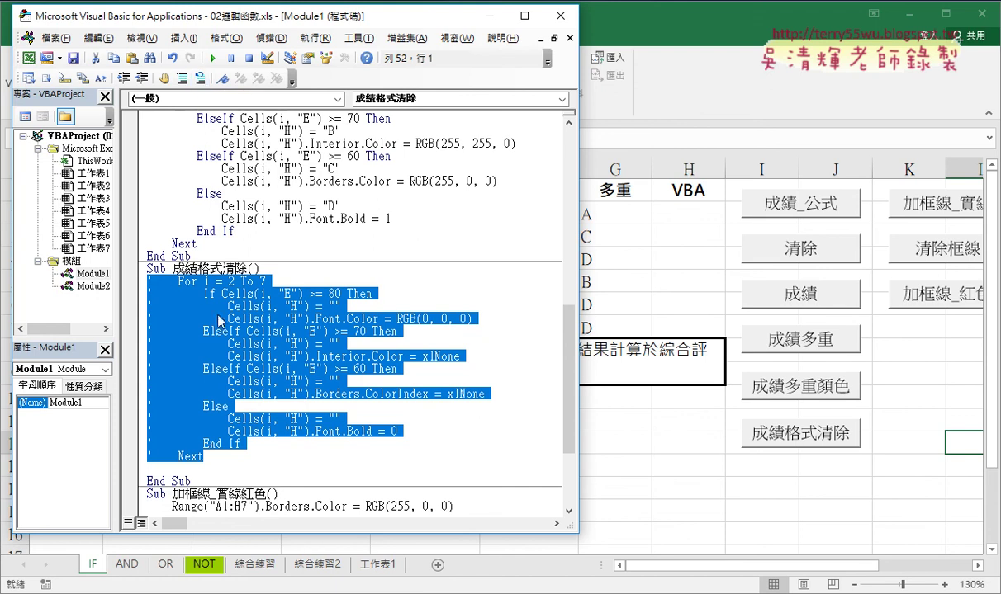
pyautogui.click(284, 469)
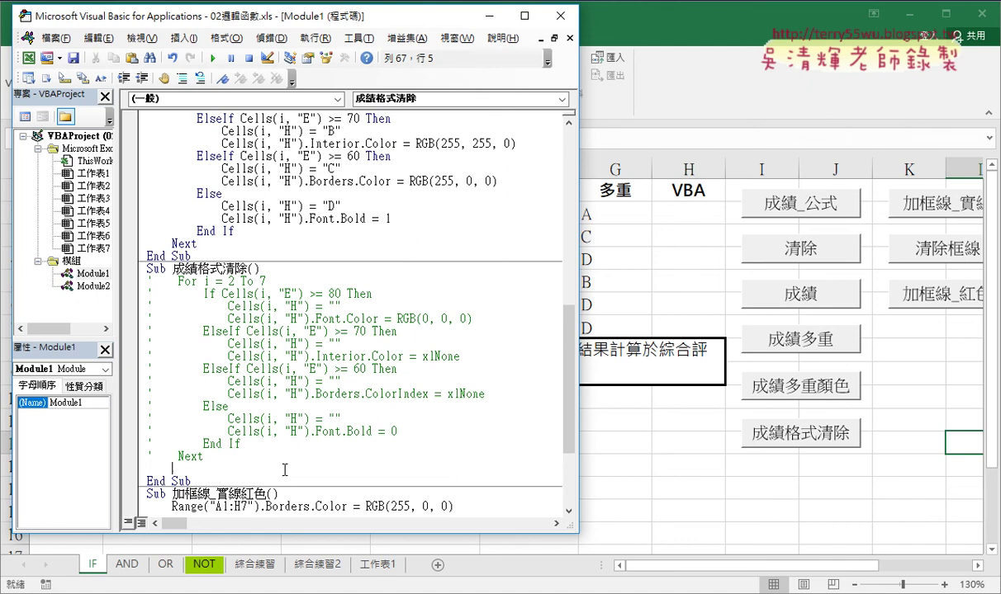
# - Mark column H and the Cells code with the screen pen, then prepare a new line after Next
pyautogui.moveTo(644, 200); pyautogui.dragTo(643, 330)
pyautogui.moveTo(644, 194)
pyautogui.mouseDown()
pyautogui.moveTo(729, 320)
pyautogui.moveTo(642, 329)
pyautogui.mouseUp()
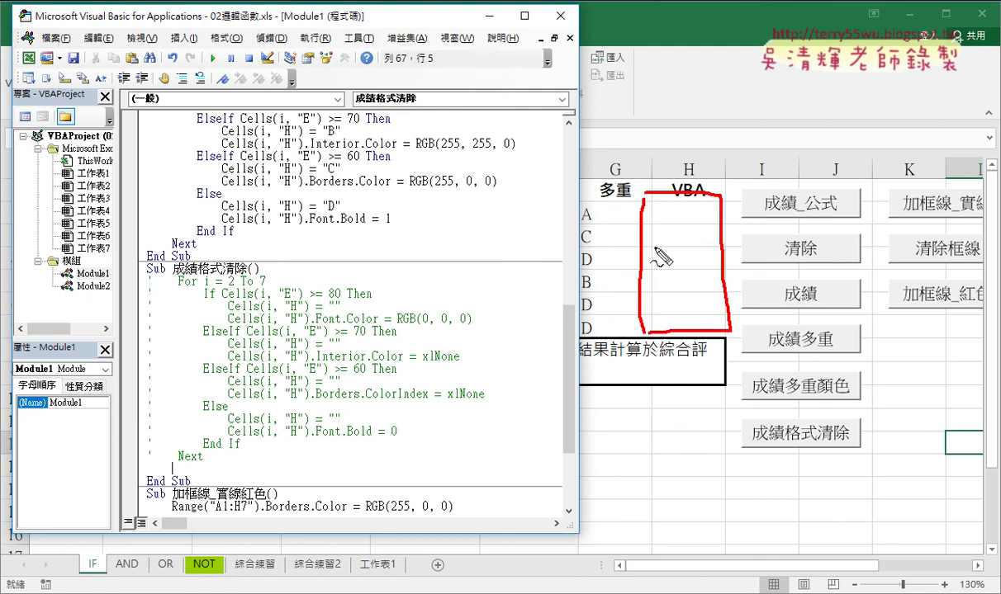
pyautogui.moveTo(232, 302); pyautogui.dragTo(257, 299)
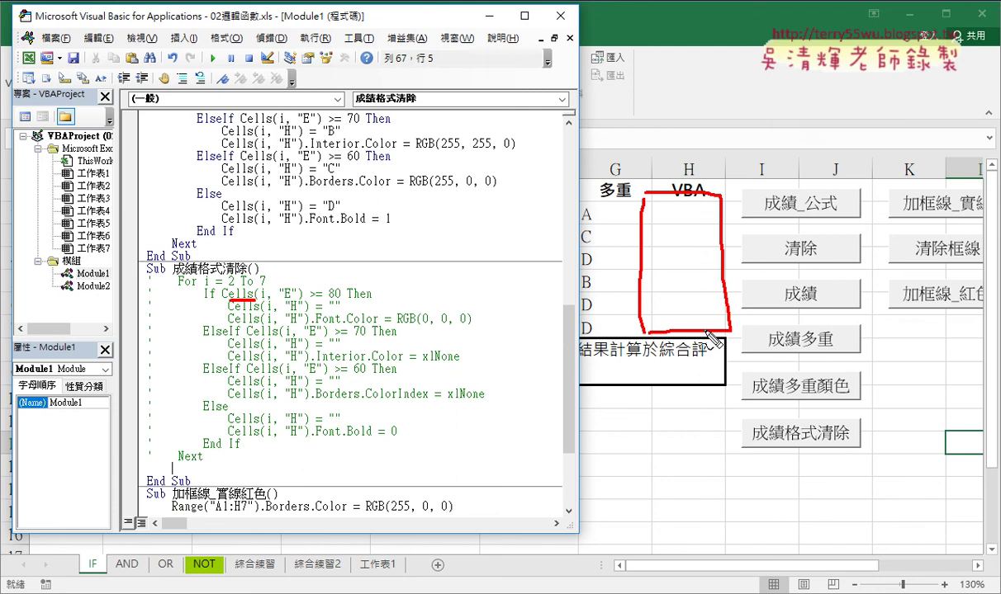
pyautogui.press('Escape')
# - Write range("H2:H7").Clear after the loop, choosing Clear from the IntelliSense list
pyautogui.write('r')
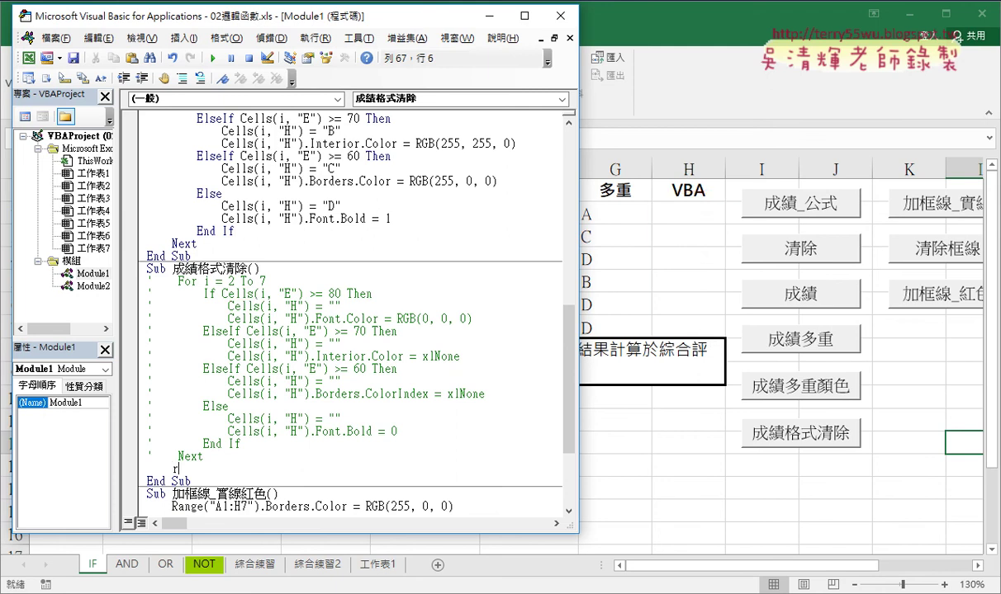
pyautogui.write('ange')
pyautogui.write('(')
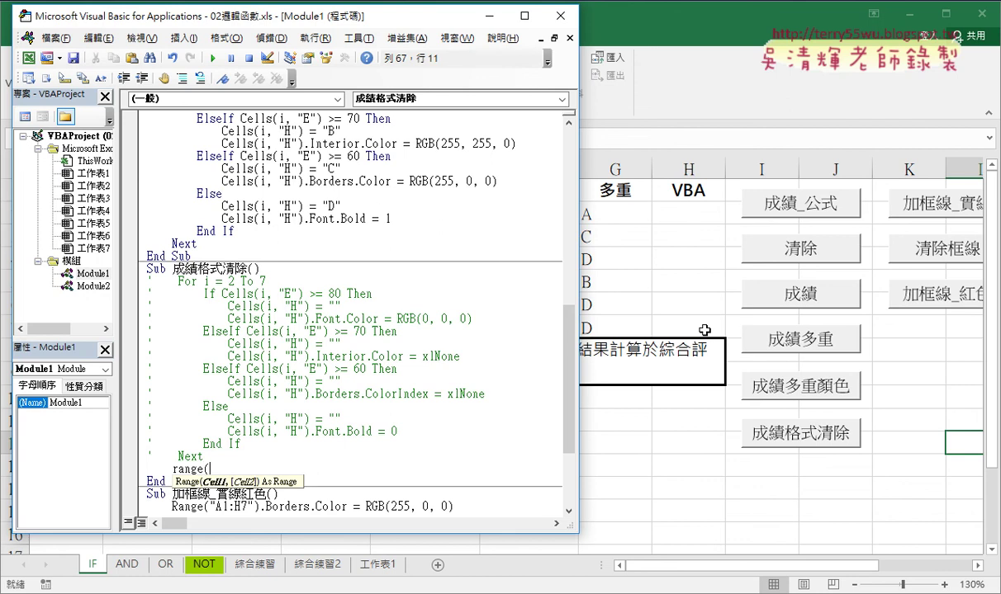
pyautogui.write('"')
pyautogui.write('H2')
pyautogui.write(':')
pyautogui.write('H7"')
pyautogui.write(')')
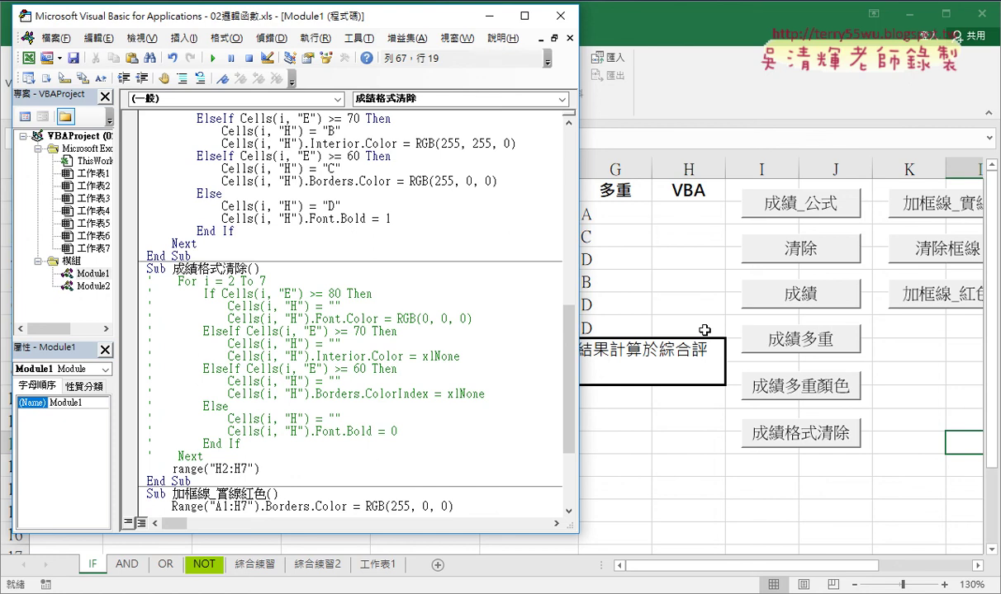
pyautogui.write('.')
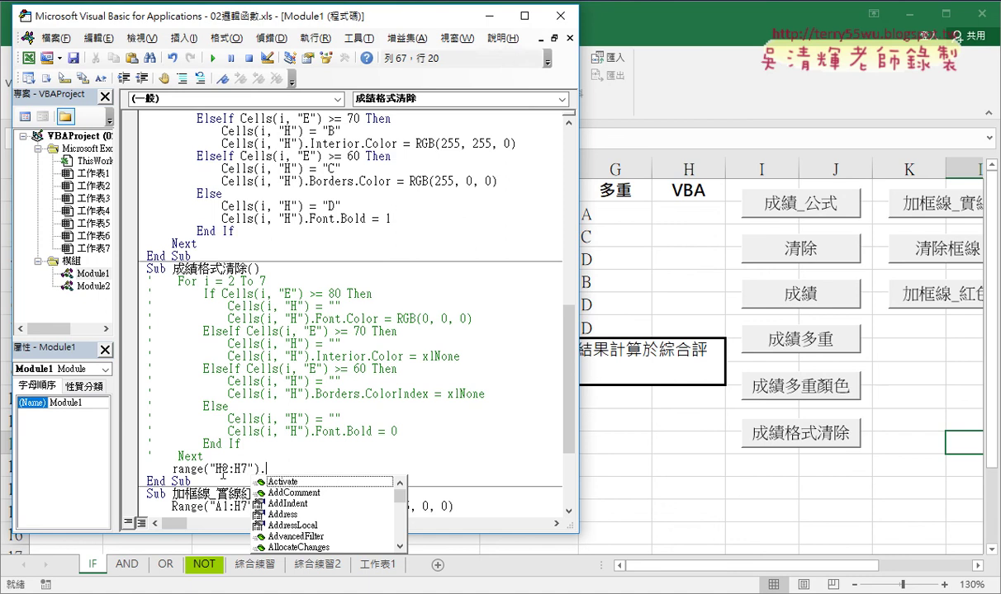
pyautogui.write('c')
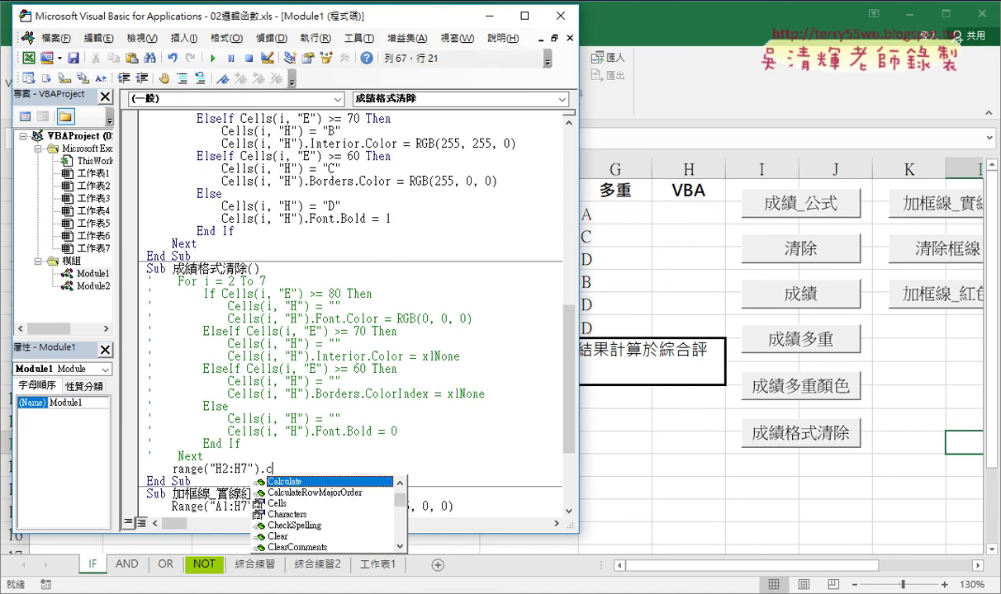
pyautogui.write('l')
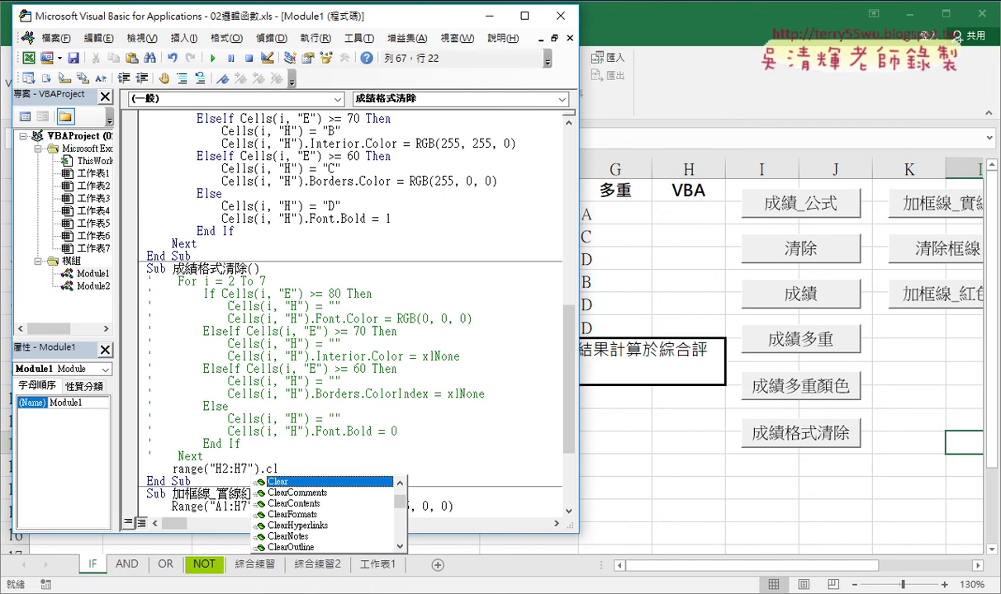
pyautogui.press('Down')
pyautogui.press('Down')
pyautogui.press('Down')
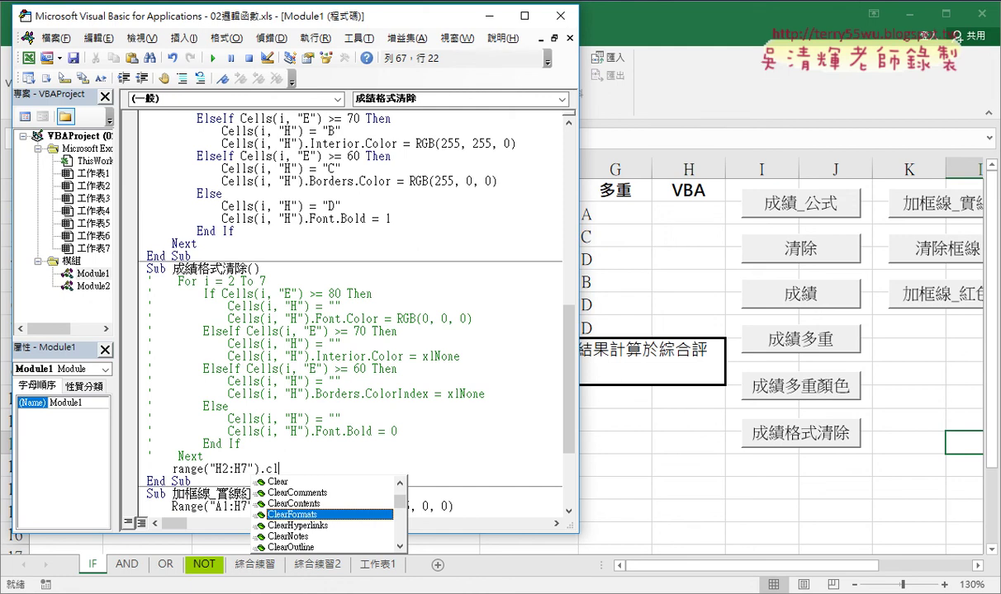
pyautogui.press('Up')
pyautogui.press('Up')
pyautogui.press('Up')
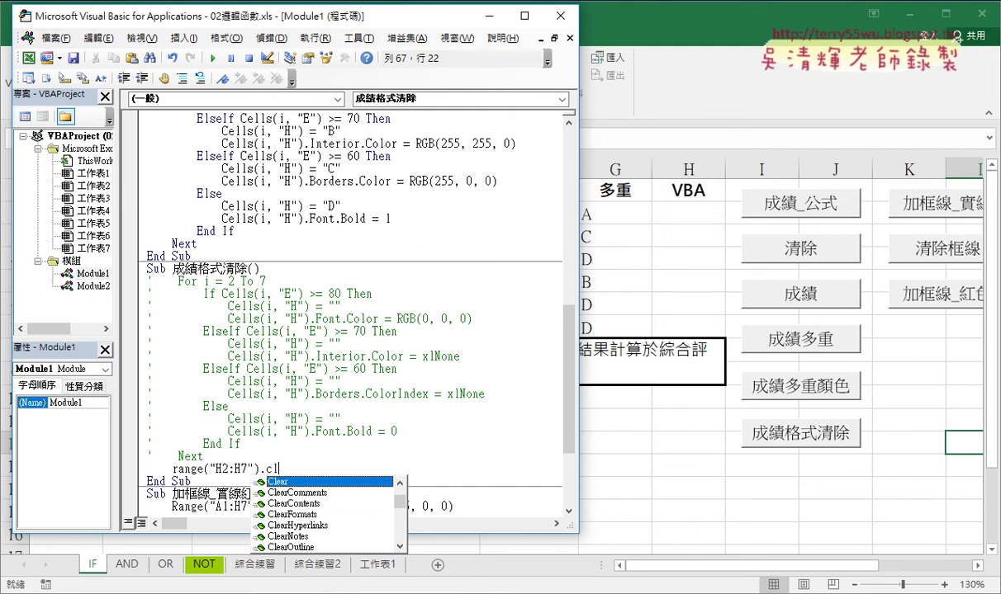
pyautogui.press('space')
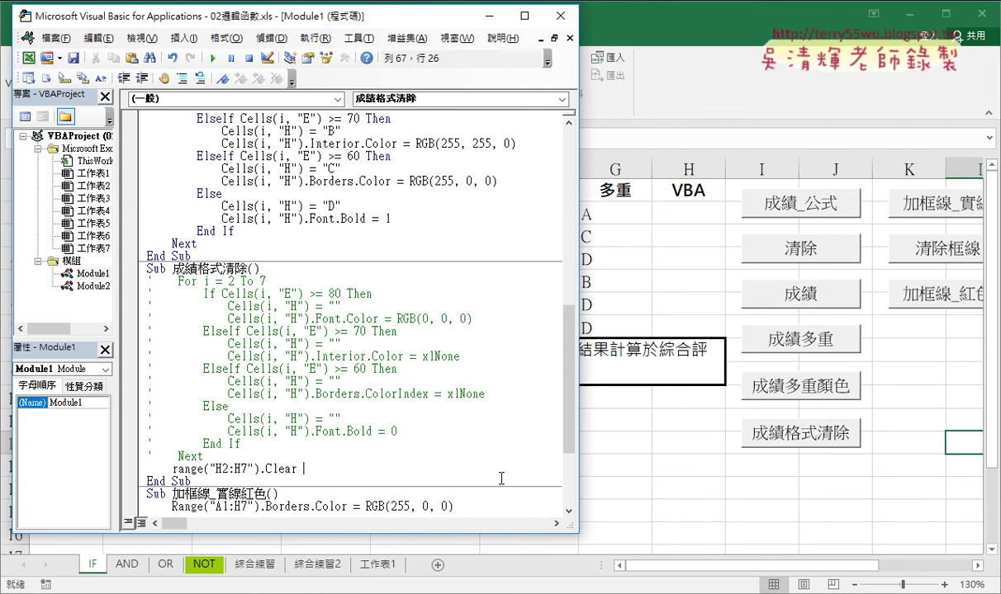
pyautogui.moveTo(303, 469); pyautogui.dragTo(170, 469)
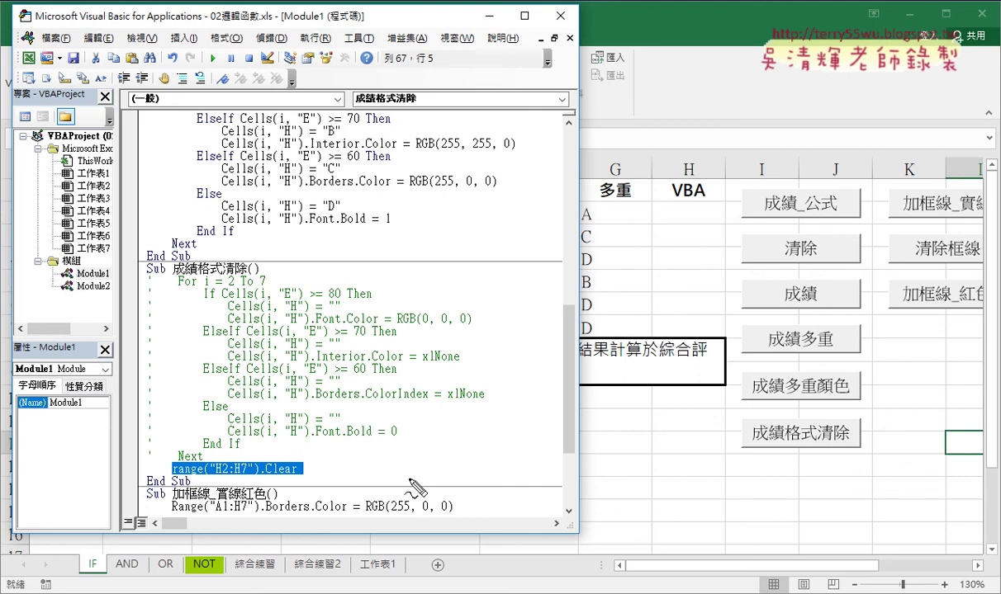
pyautogui.moveTo(256, 302); pyautogui.dragTo(260, 306)
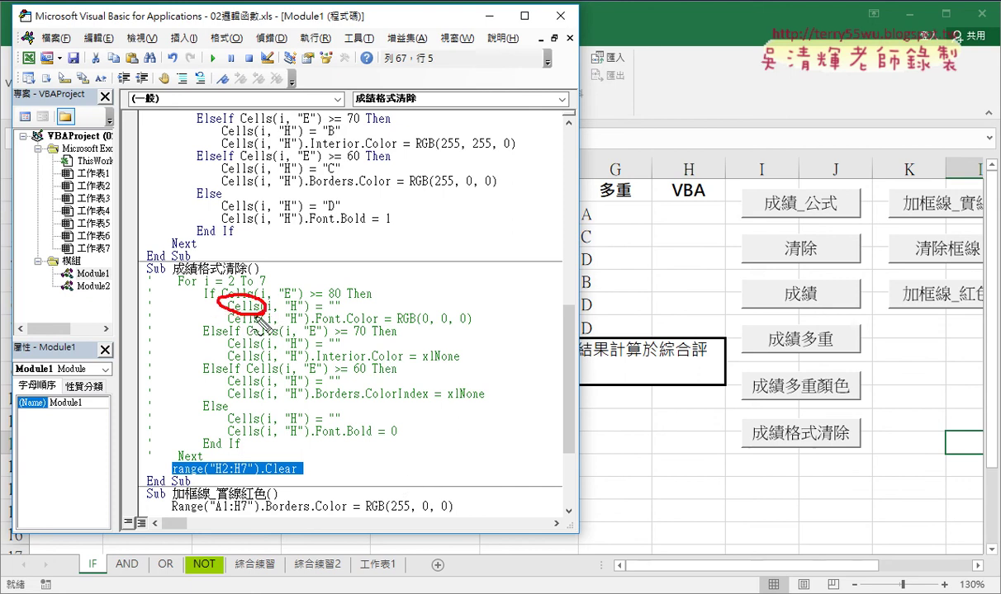
pyautogui.moveTo(216, 476); pyautogui.dragTo(250, 475)
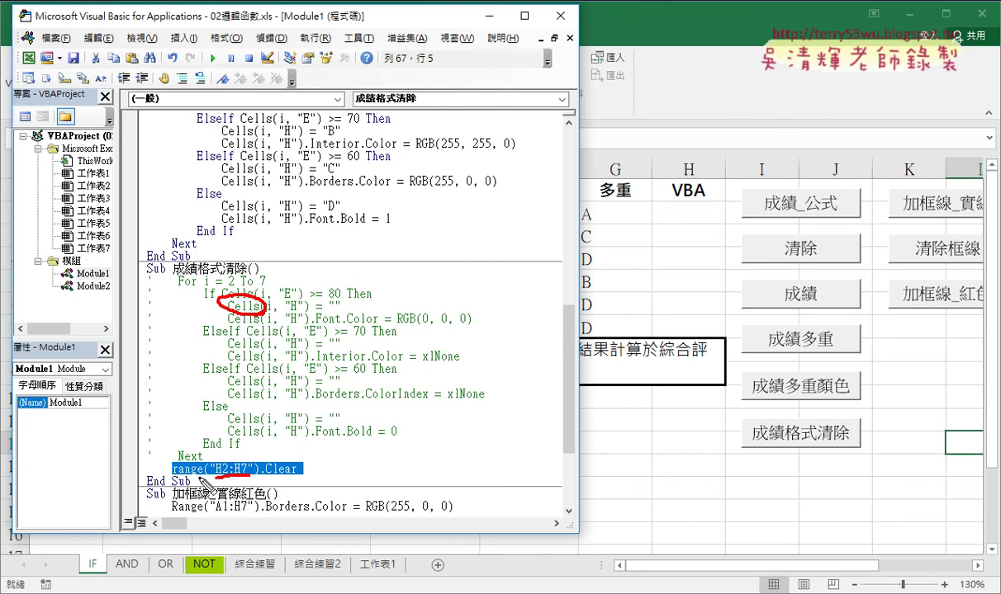
pyautogui.moveTo(171, 475); pyautogui.dragTo(295, 477)
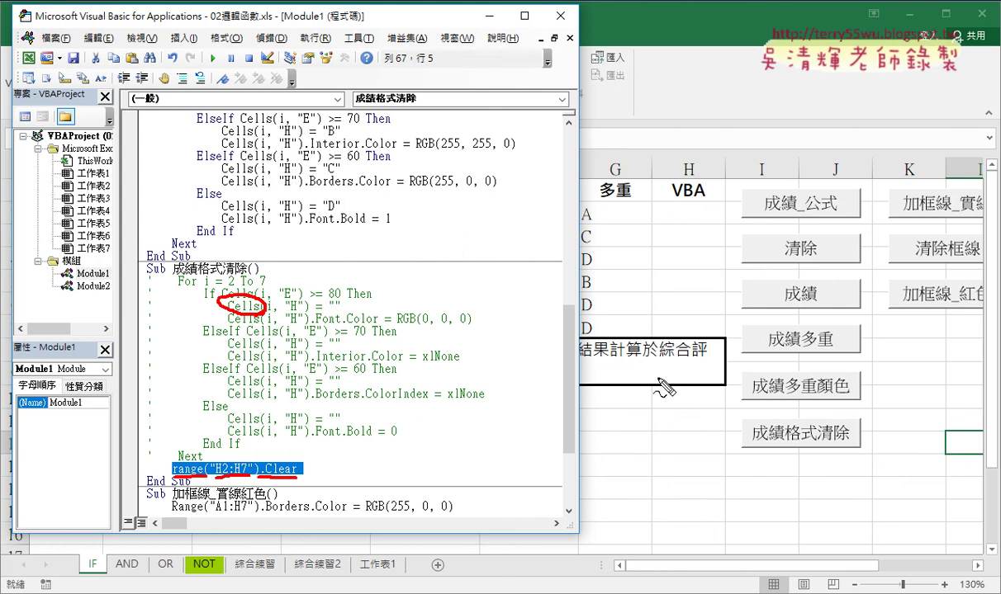
pyautogui.press('Escape')
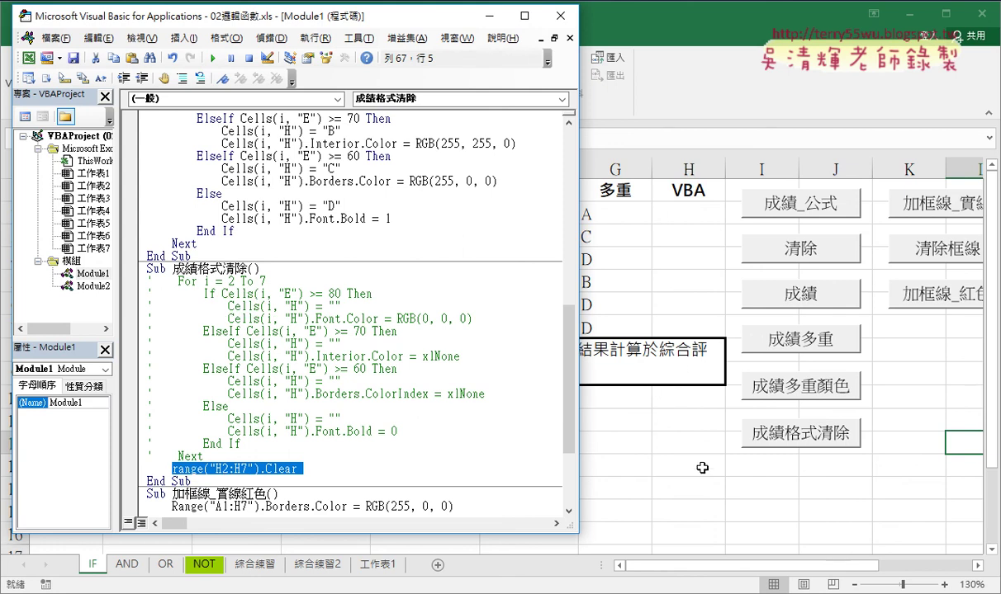
# - Run 成績多重顏色 then 成績格式清除 twice to confirm H2:H7 clears, then return to the VBA code
pyautogui.click(815, 396)
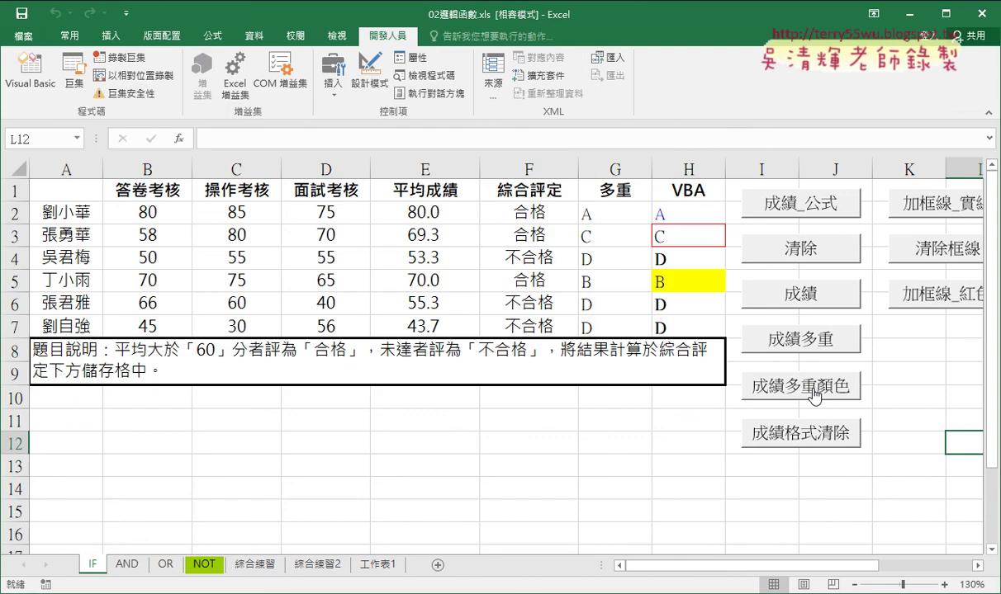
pyautogui.click(819, 437)
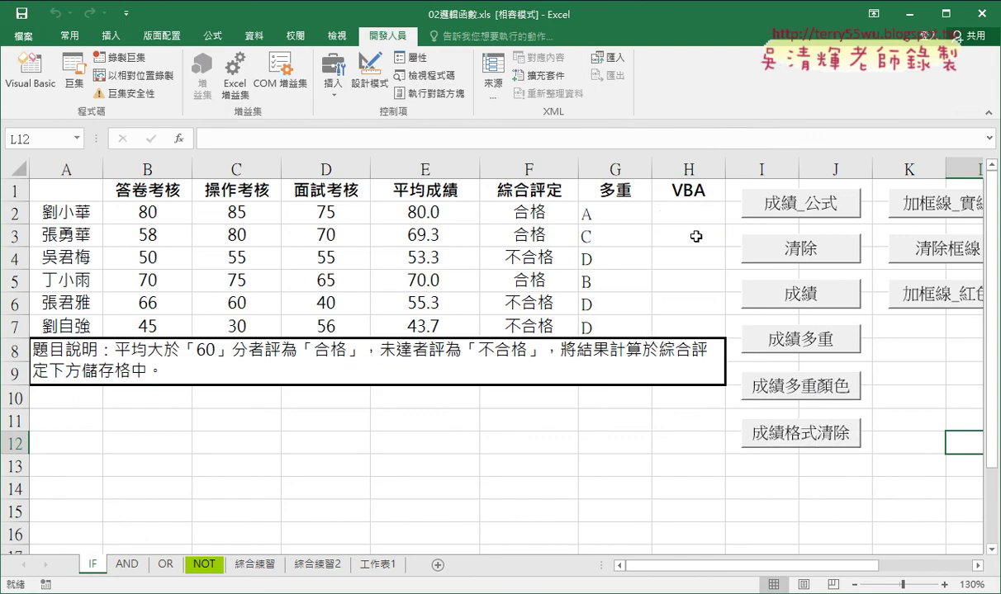
pyautogui.click(805, 397)
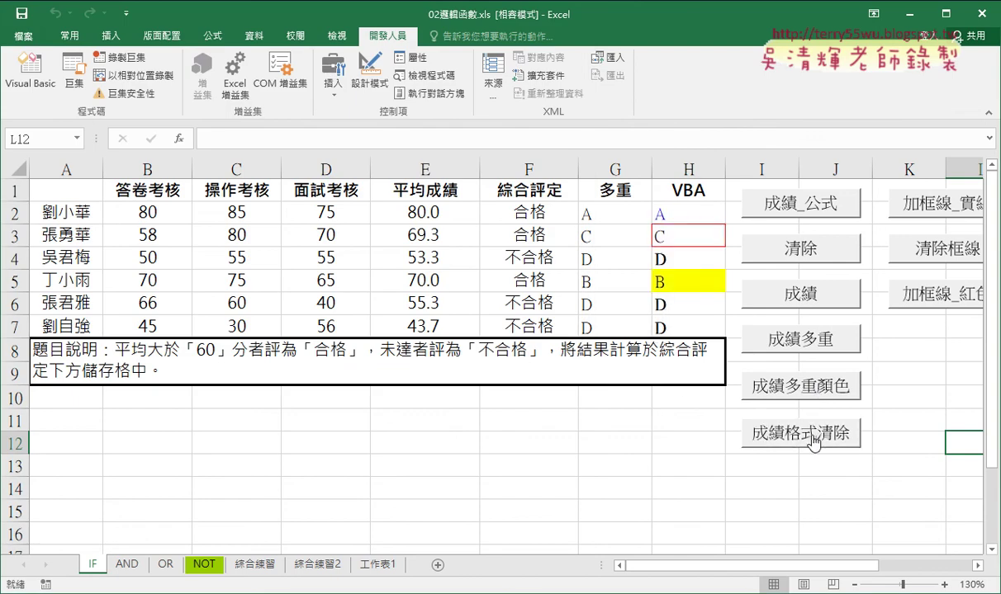
pyautogui.click(812, 444)
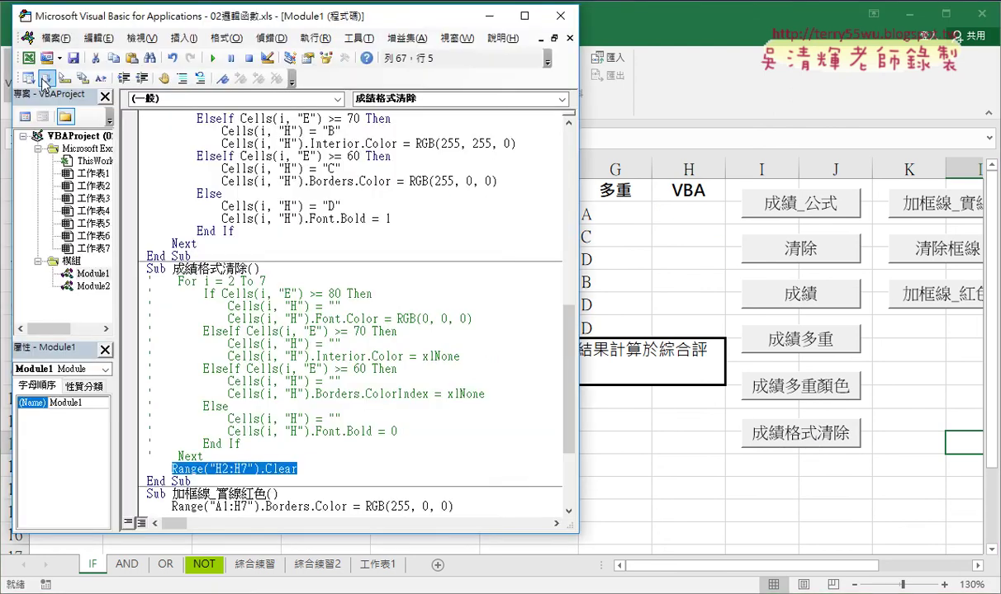
pyautogui.click(30, 68)
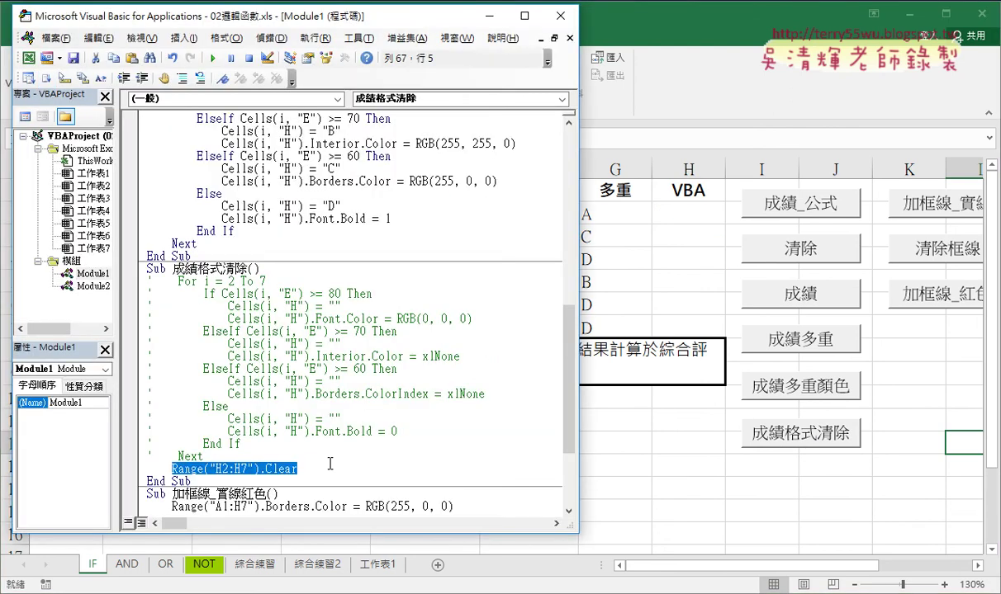
pyautogui.moveTo(192, 481); pyautogui.dragTo(293, 469)
pyautogui.click(316, 468)
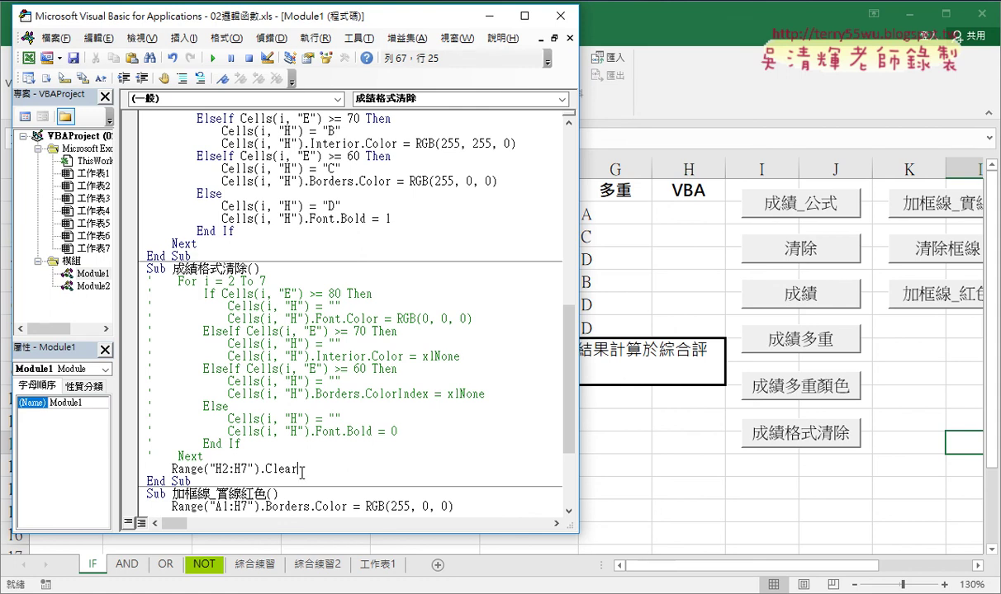
pyautogui.moveTo(296, 469); pyautogui.dragTo(171, 469)
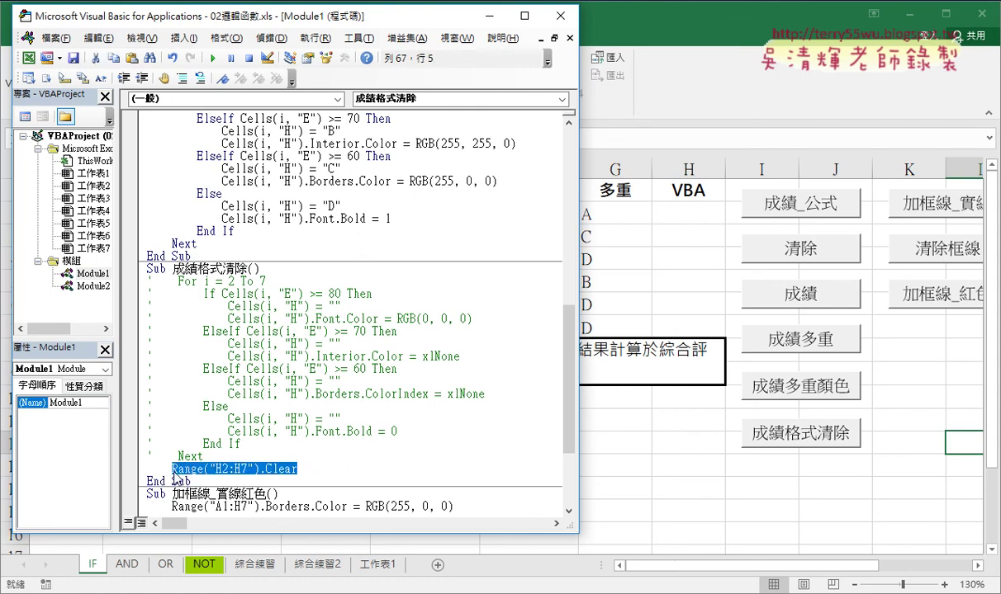
pyautogui.click(379, 440)
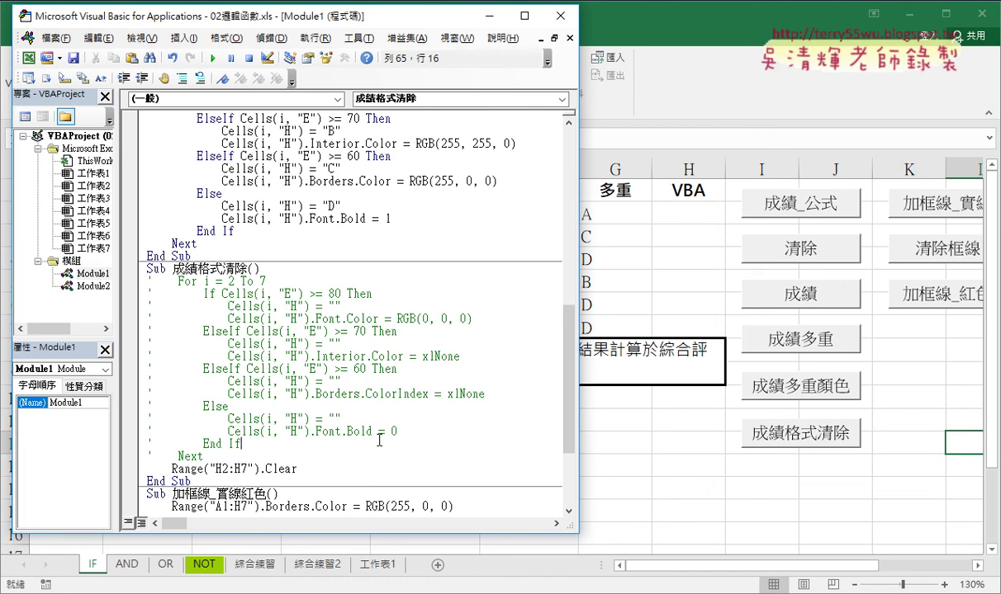
# - On the IF sheet, run 加框線_實線, 清除框線, then 加框線_紅色 to leave red borders on A1:H7
pyautogui.click(766, 483)
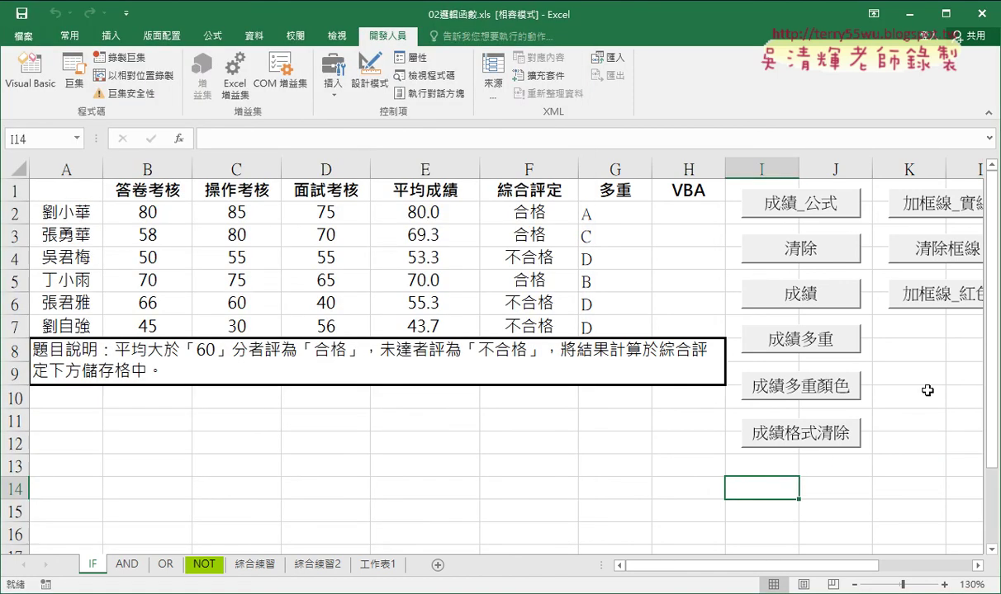
pyautogui.click(925, 213)
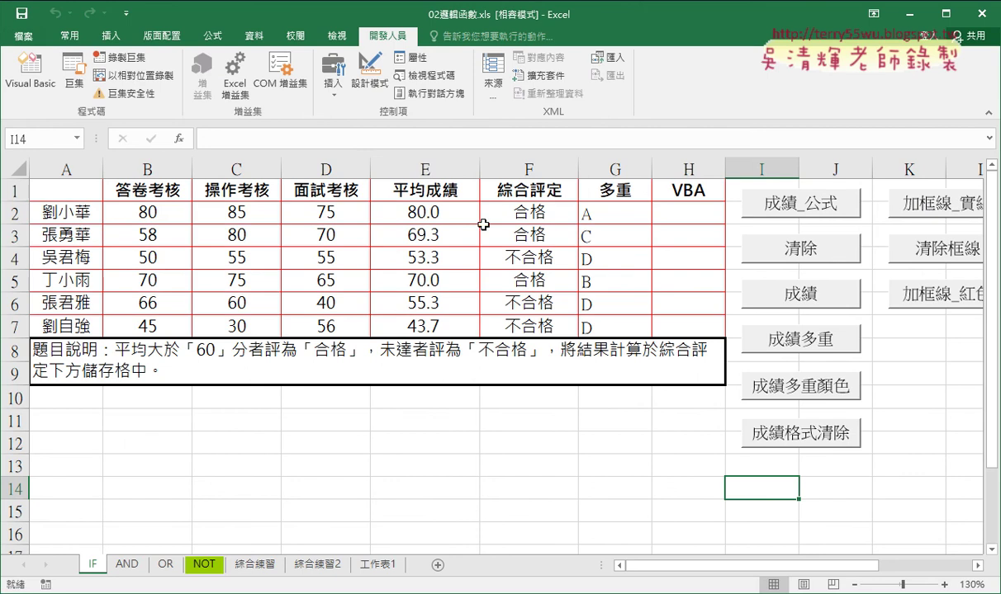
pyautogui.click(881, 241)
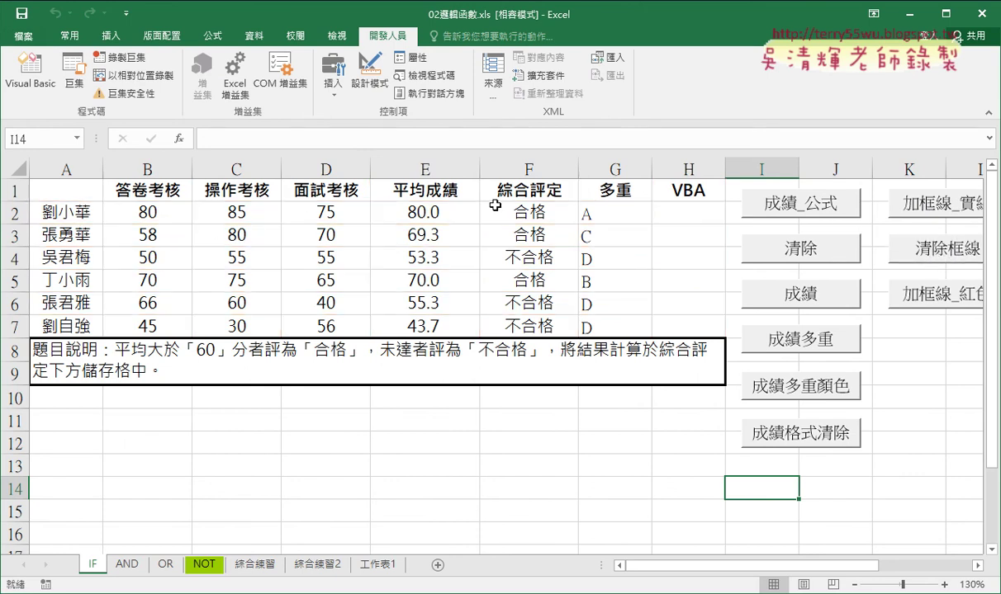
pyautogui.click(949, 303)
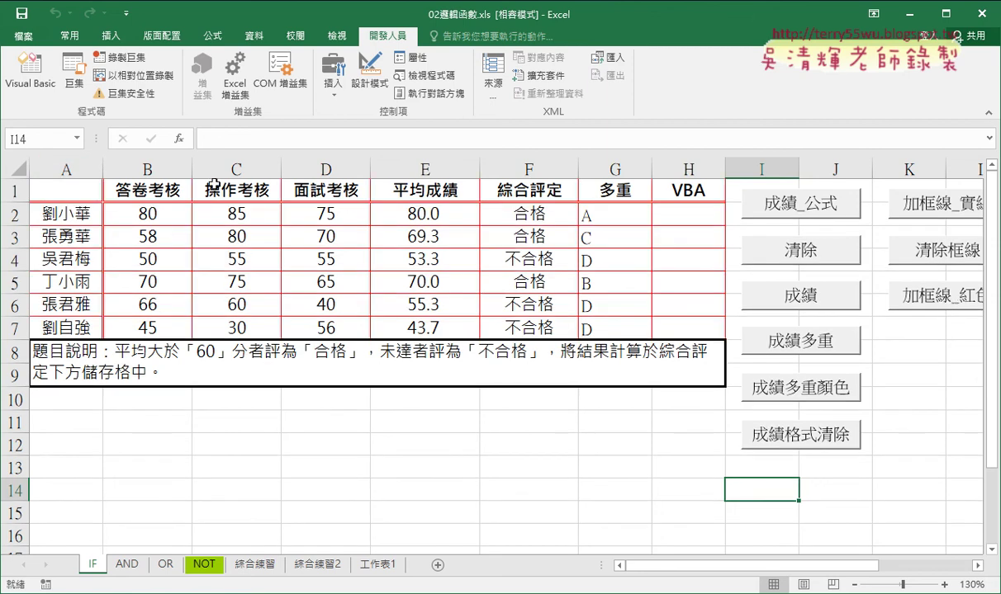